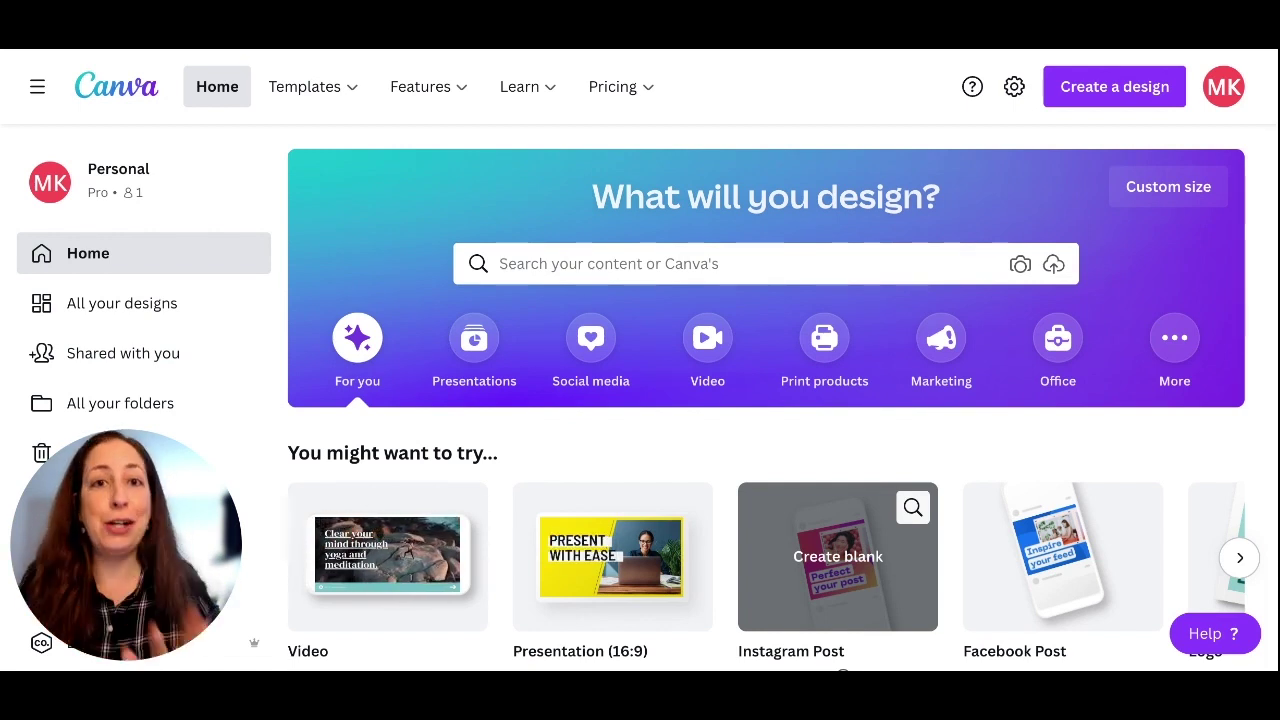
Step: Create a new custom-size Canva design of 1000 × 1200 px
click(1085, 94)
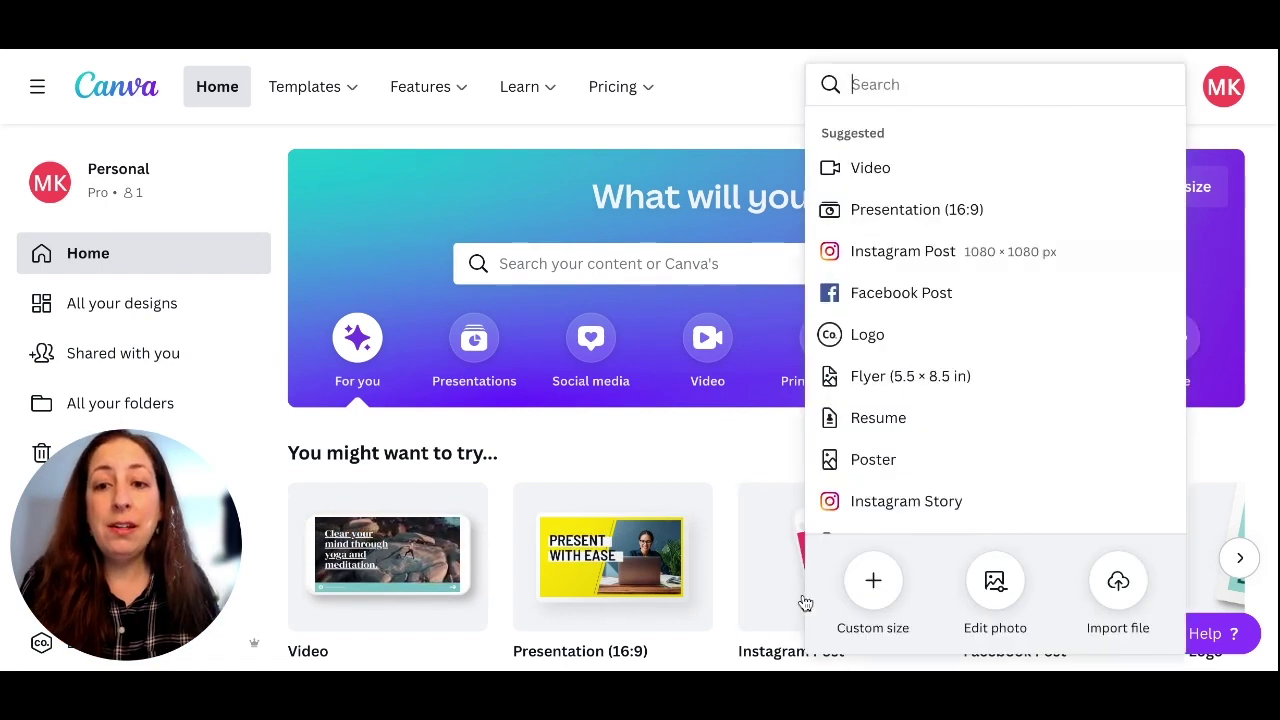
click(873, 582)
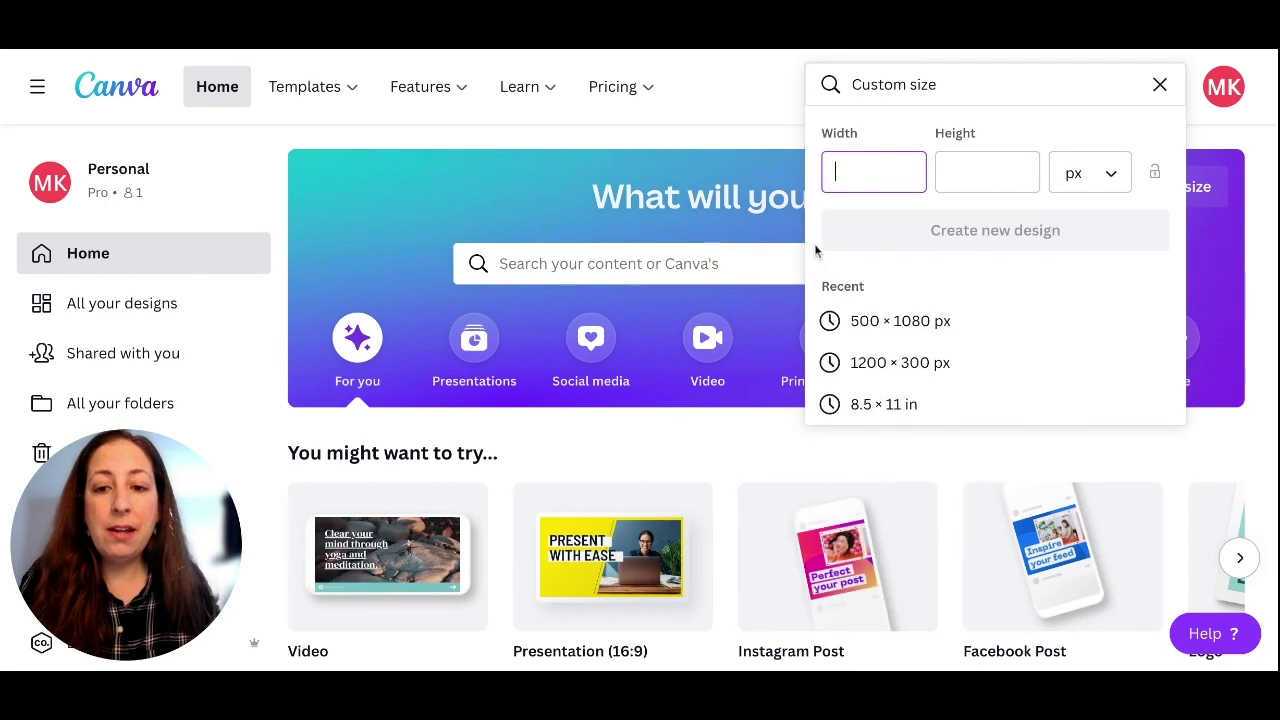
text(1000)
key(Tab)
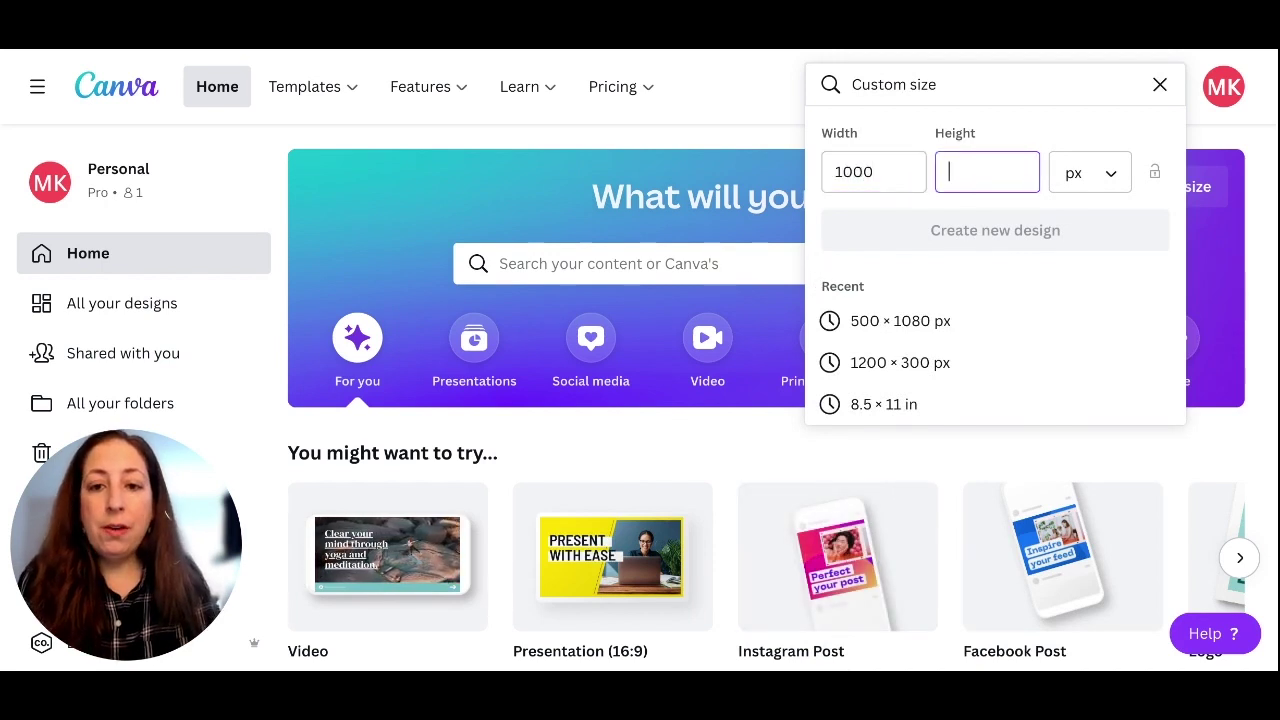
text(1200)
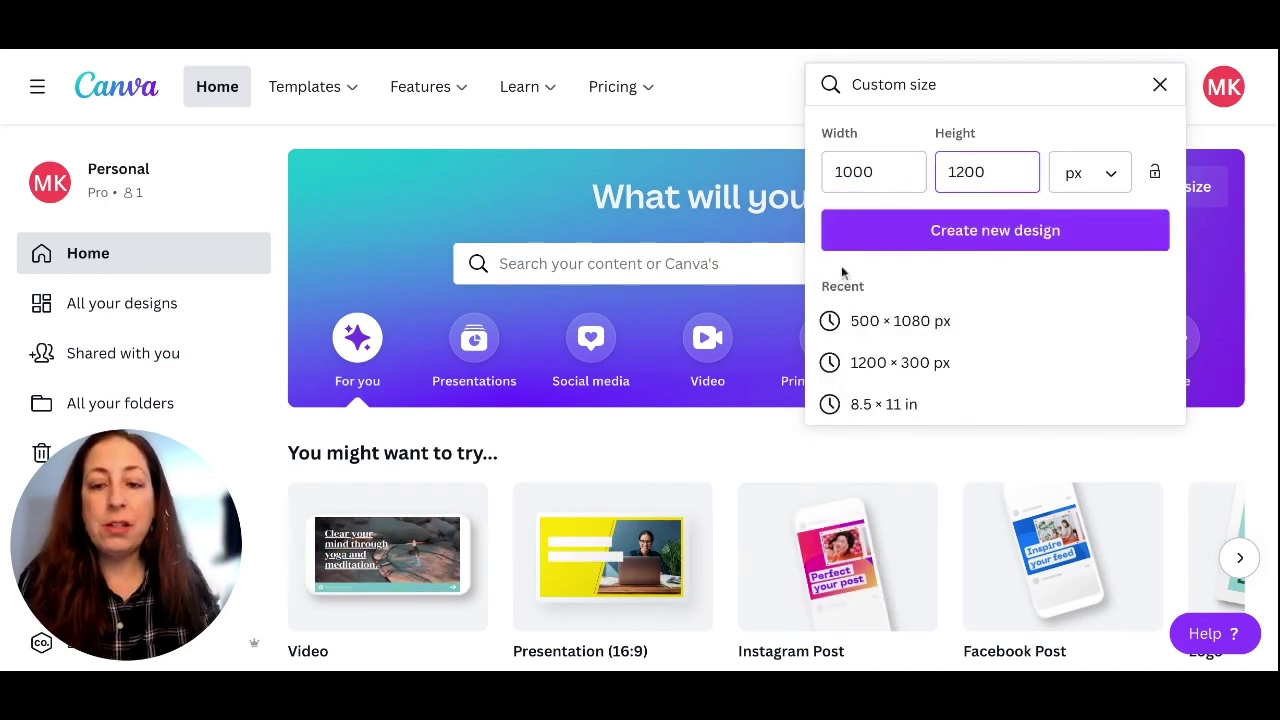
click(889, 246)
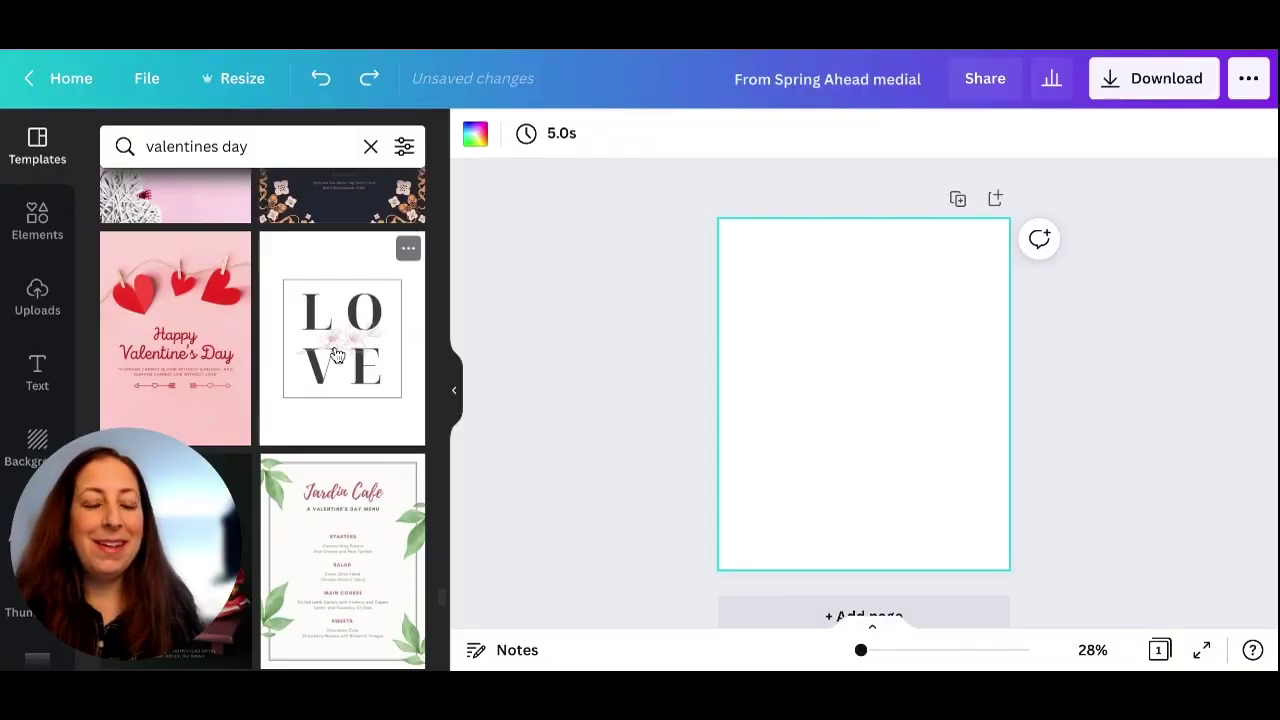
Step: Apply the pink Happy Valentine's Day hearts template to the blank page
scroll(320, 387, up, 3)
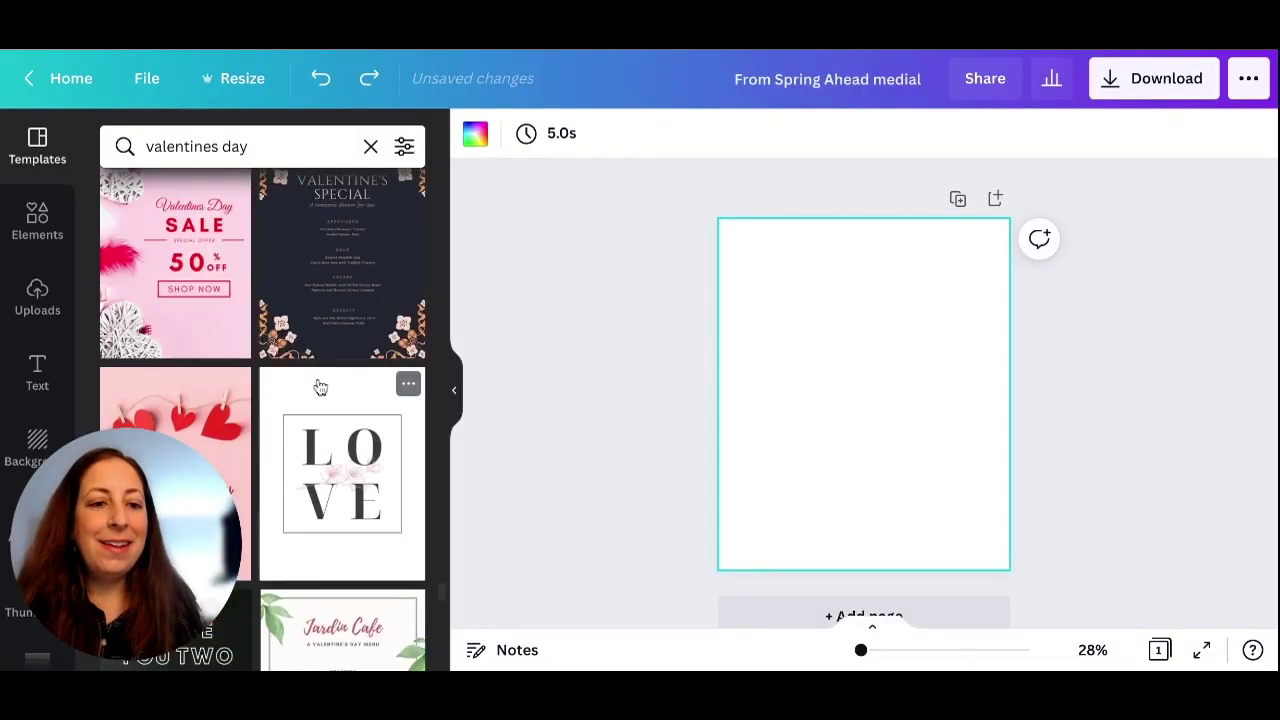
scroll(320, 385, down, 5)
scroll(320, 385, down, 1)
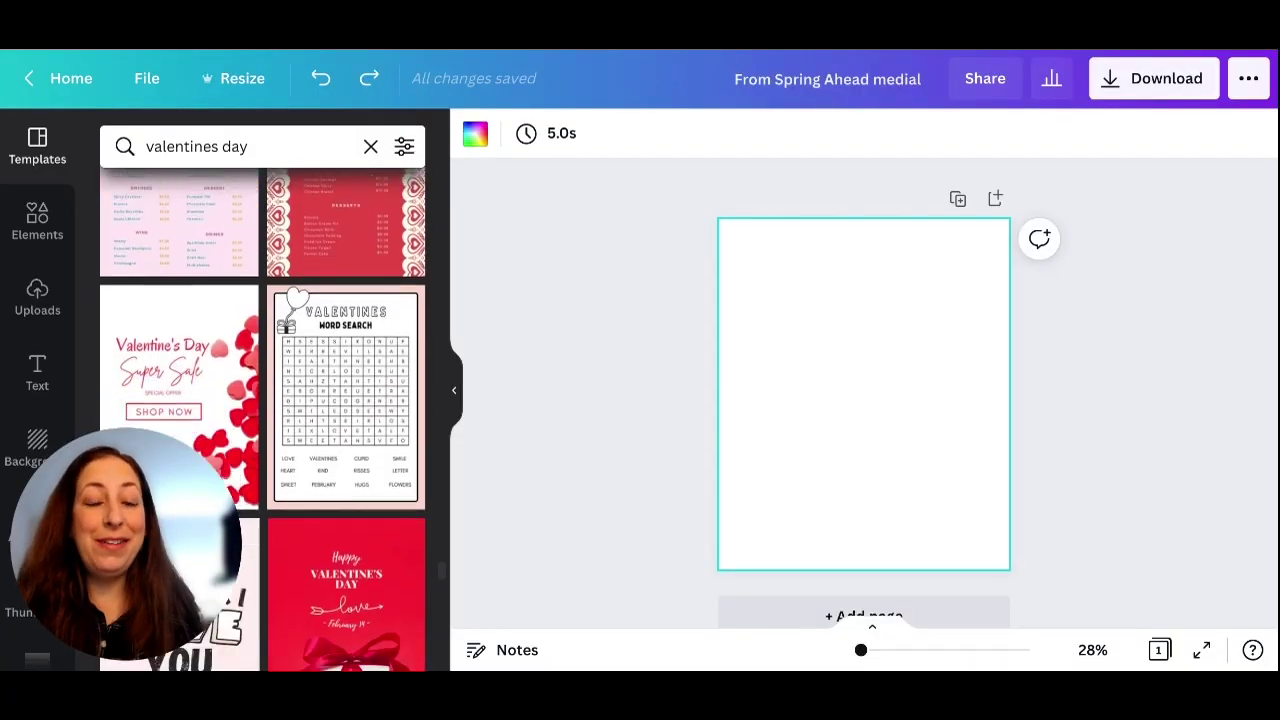
scroll(263, 420, down, 8)
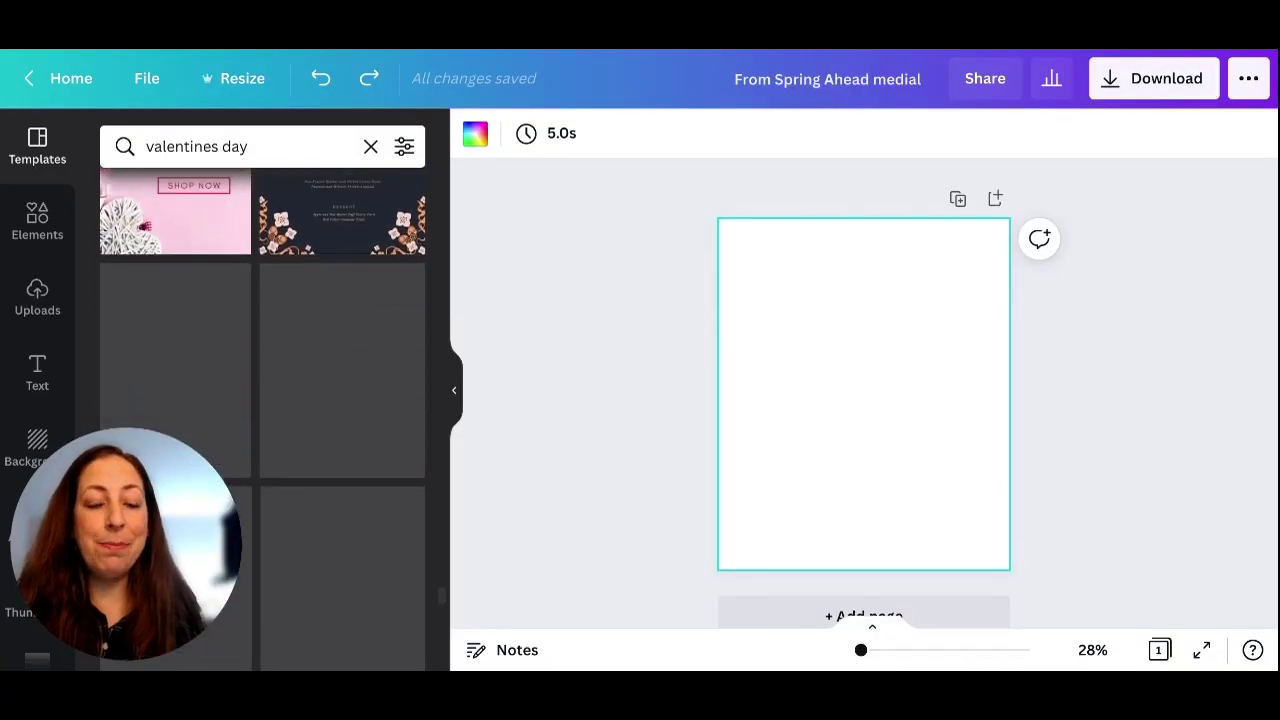
scroll(263, 400, down, 2)
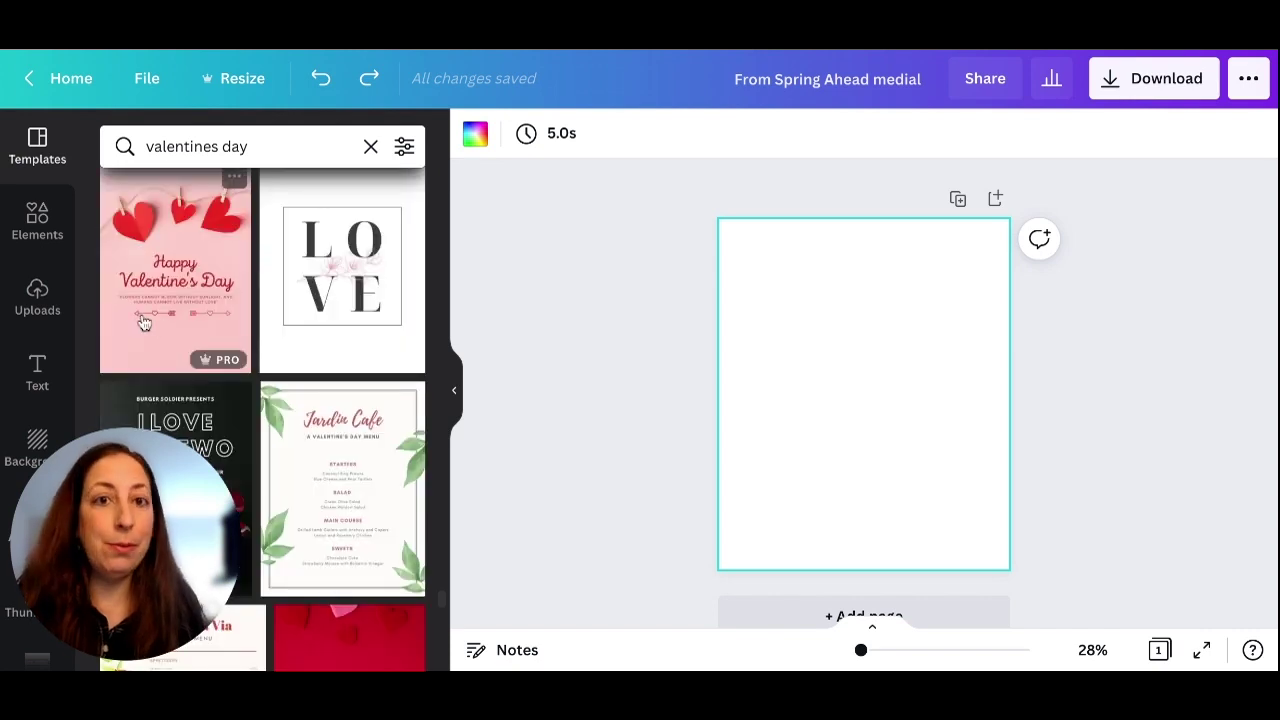
click(143, 322)
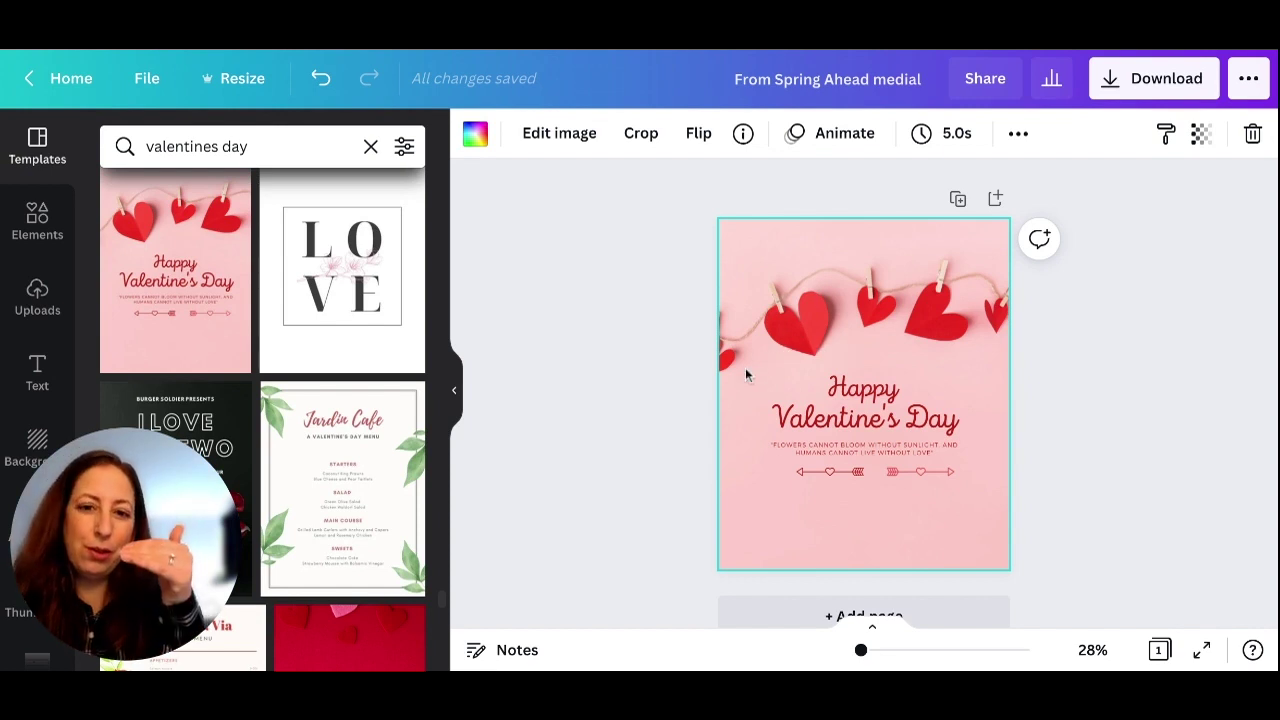
Step: Crop the heart-garland photo so it appears larger within its frame
double_click(831, 261)
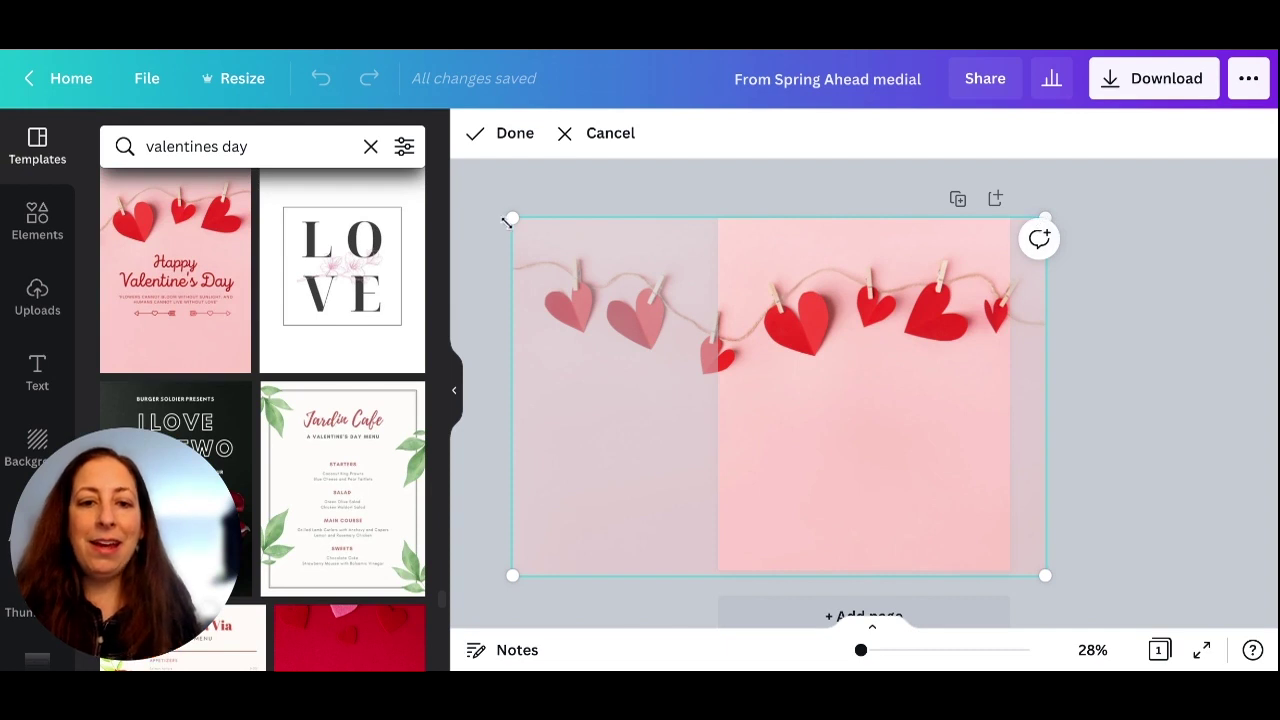
drag(507, 222, 455, 180)
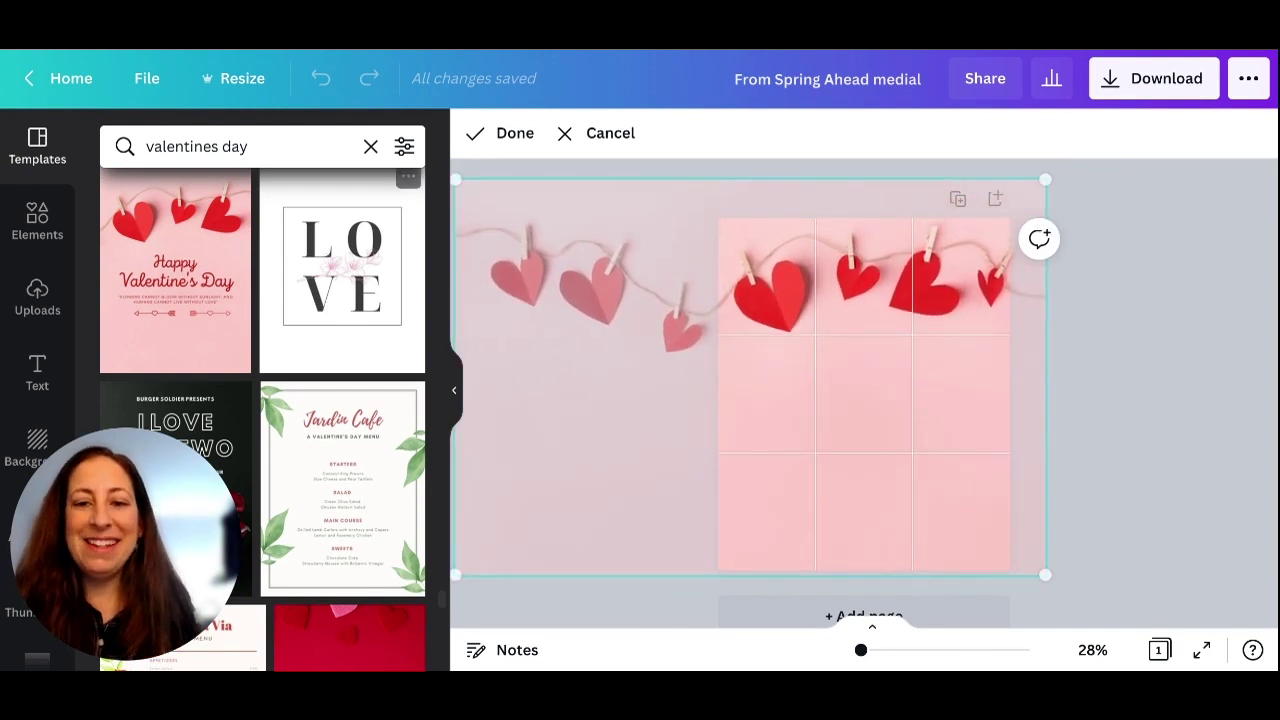
click(1092, 315)
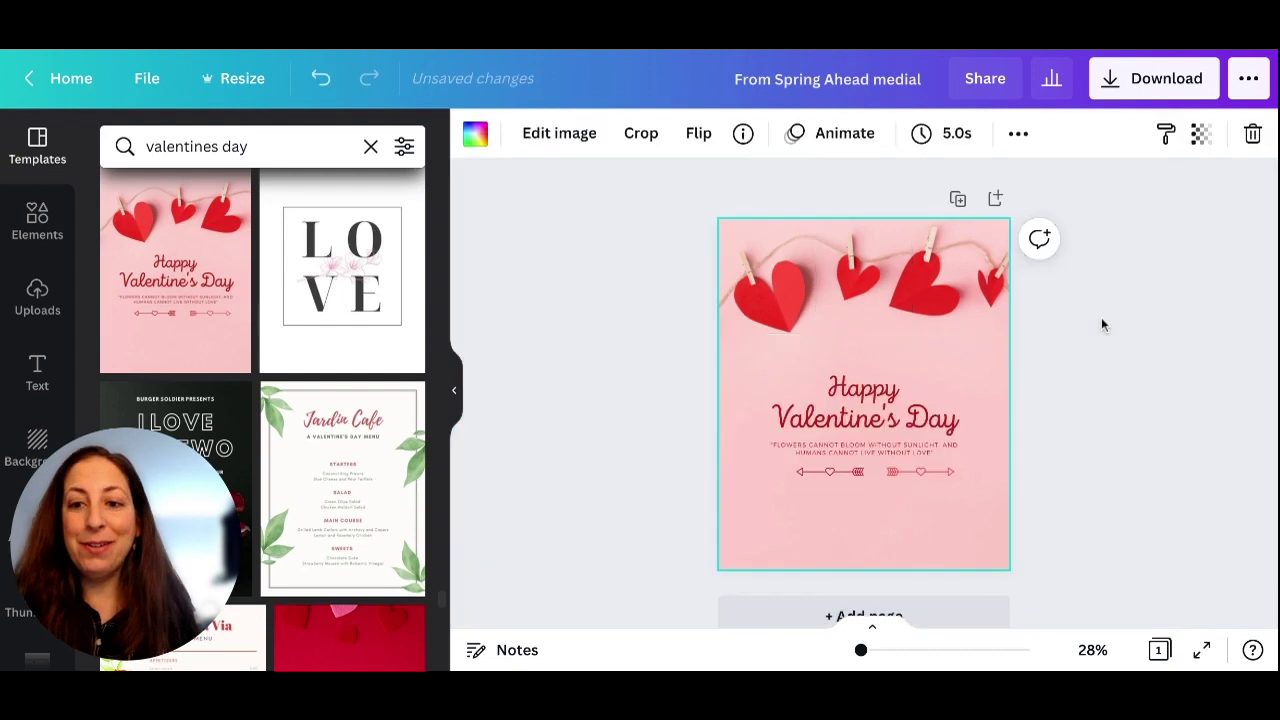
Step: Move both Happy Valentine's Day heading lines higher and enlarge them, centred on the page
click(867, 413)
shift+click(860, 386)
drag(866, 474, 866, 436)
drag(965, 400, 922, 386)
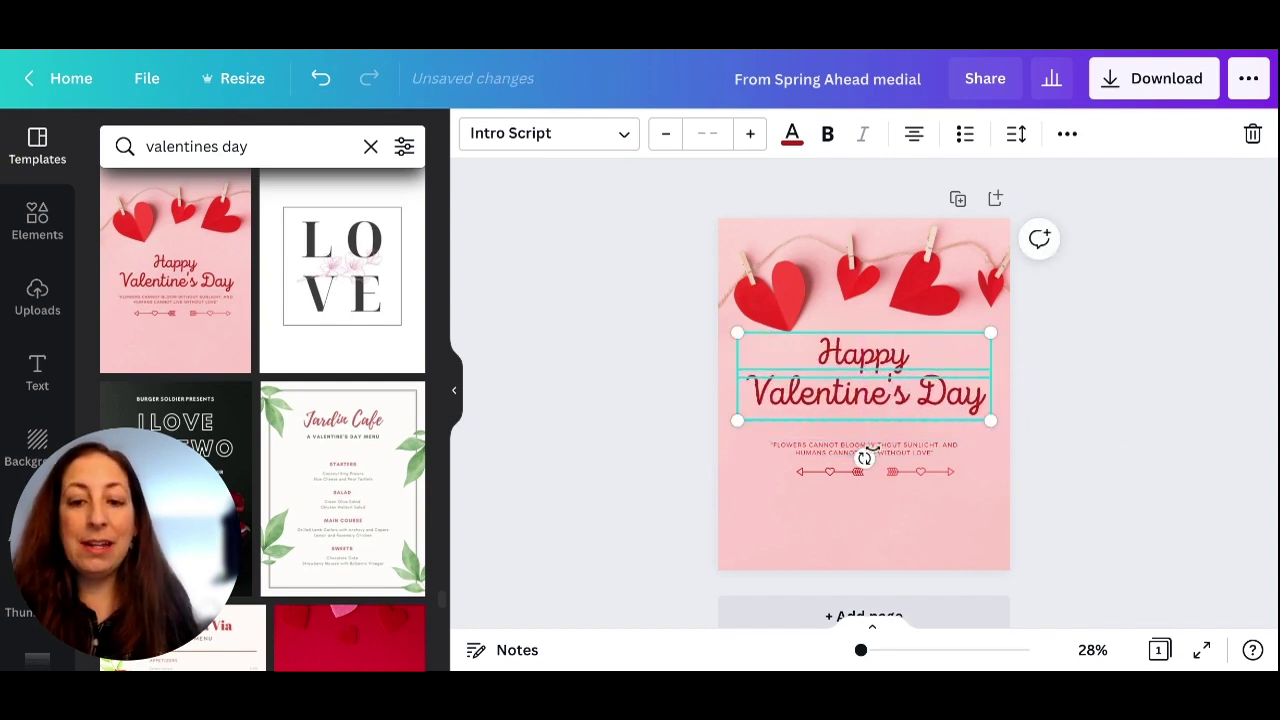
Step: Replace the quote text under the heading with FROM and a second line, SPRING AHEAD MEDIA
click(868, 452)
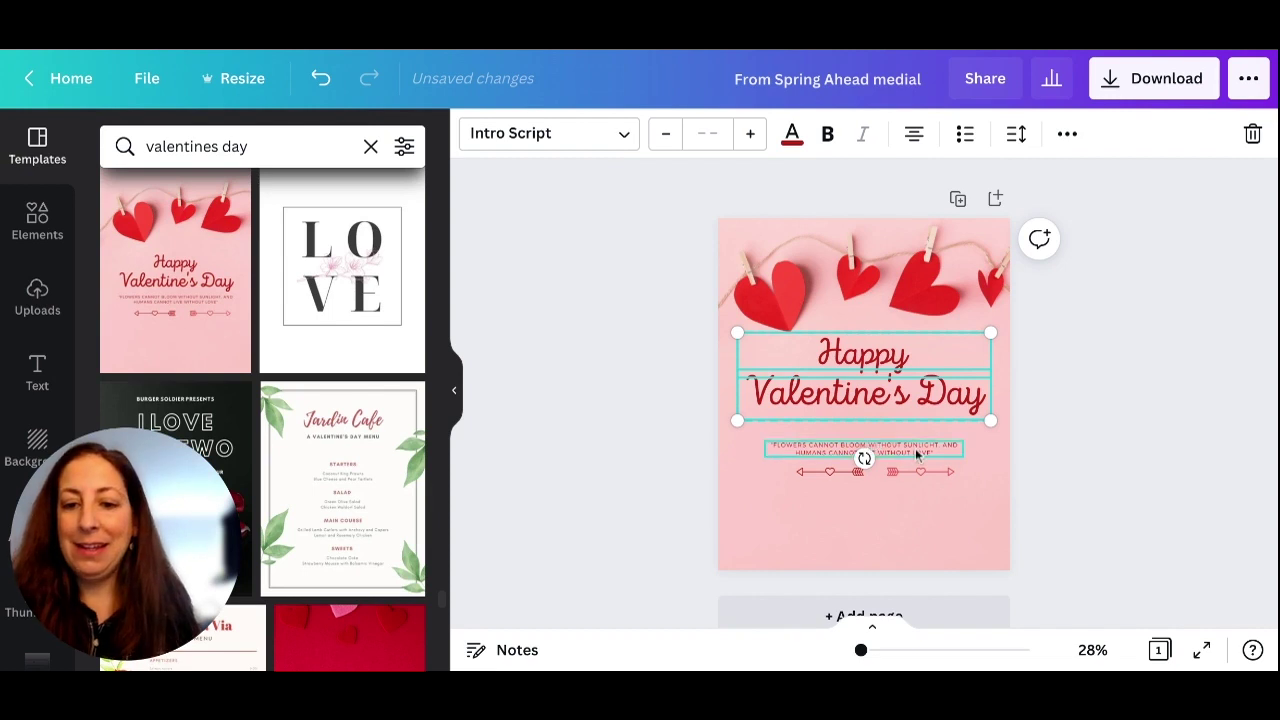
click(922, 453)
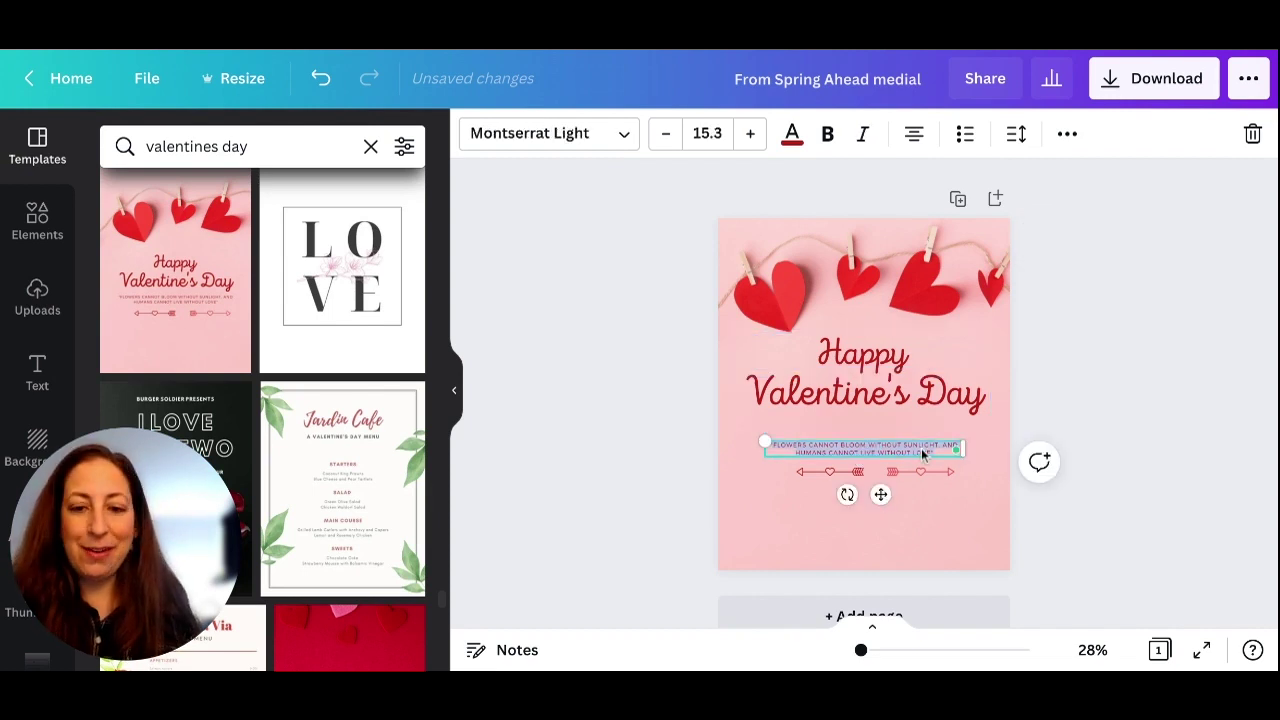
text(FROM)
key(Return)
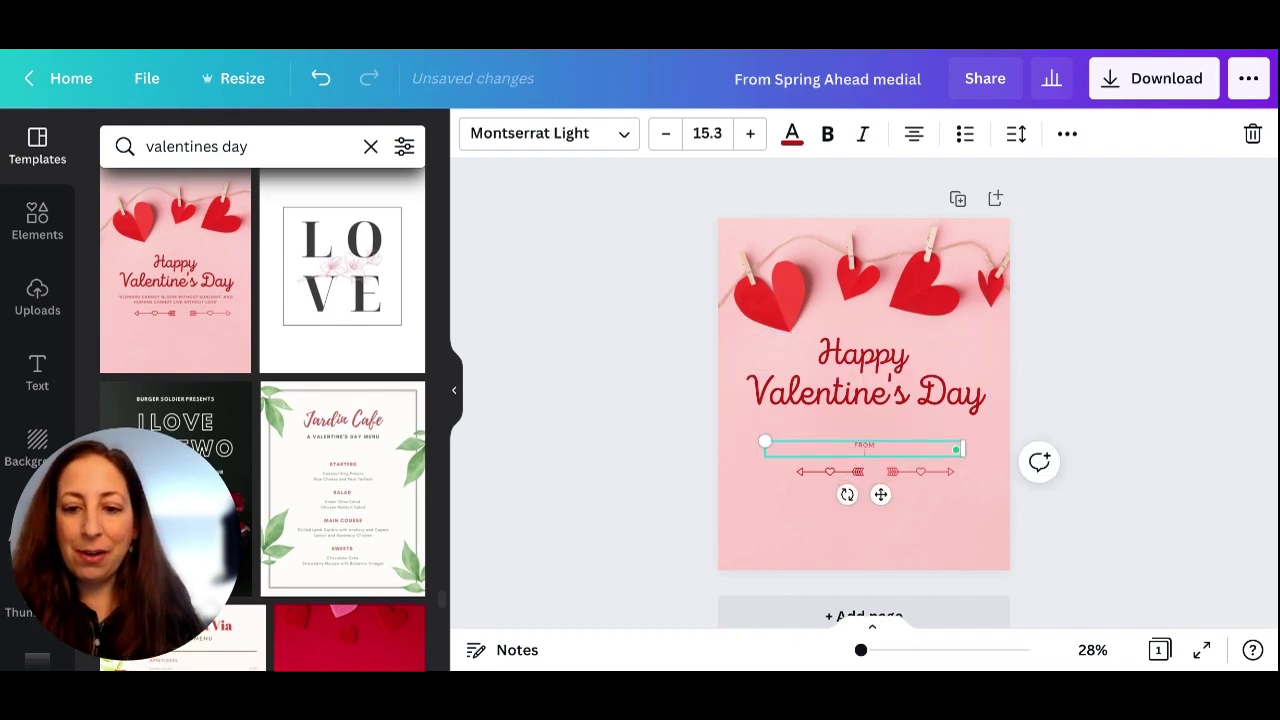
click(657, 500)
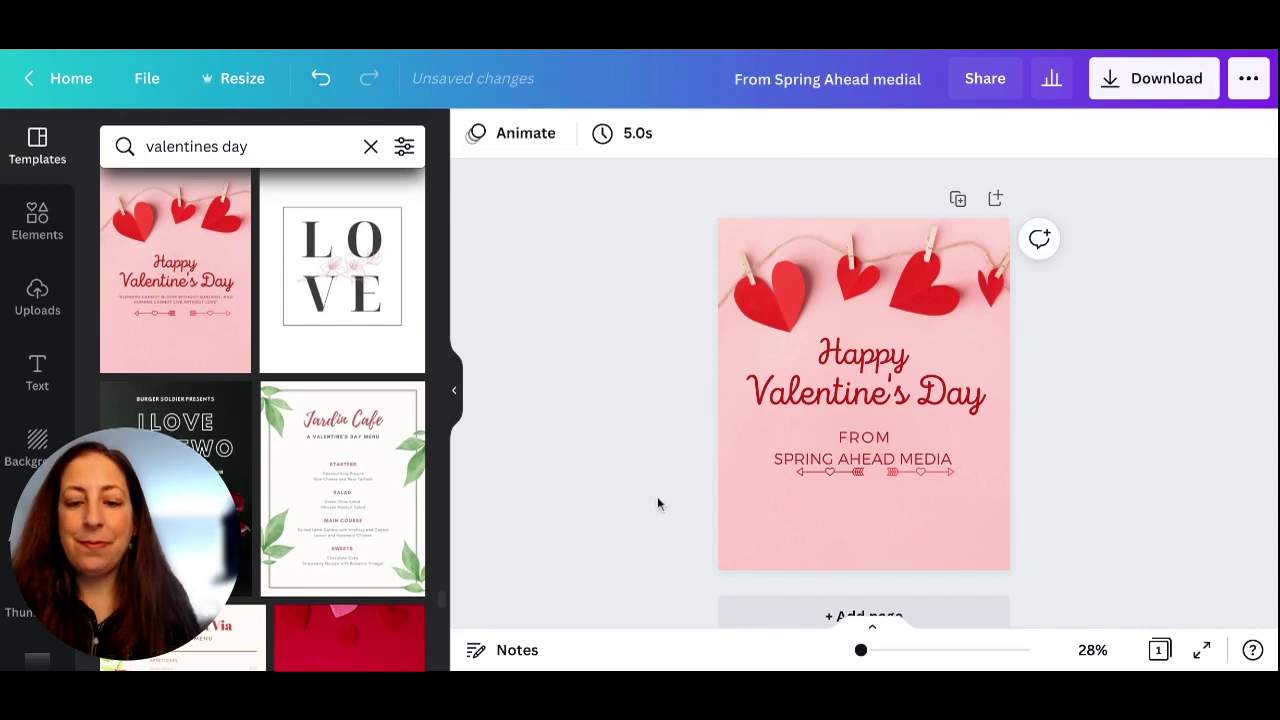
Step: Delete the arrow divider beneath the subtitle and bring up the Elements panel
click(826, 471)
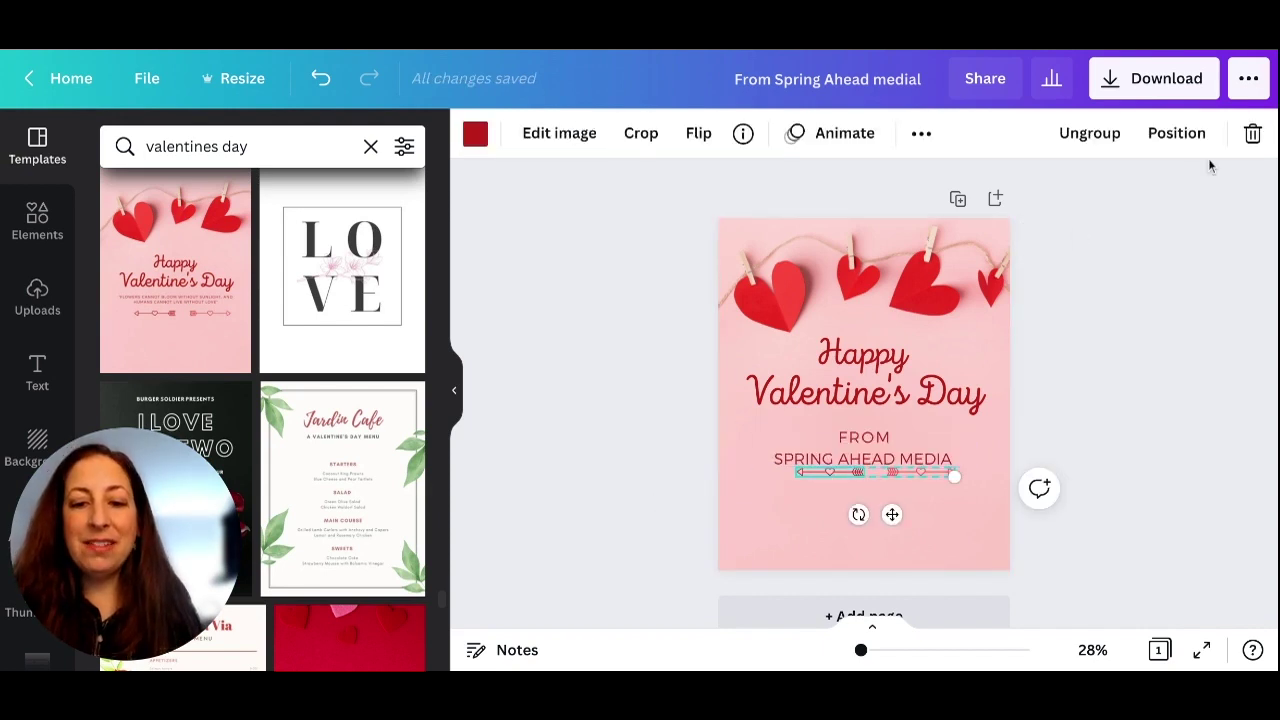
click(1253, 136)
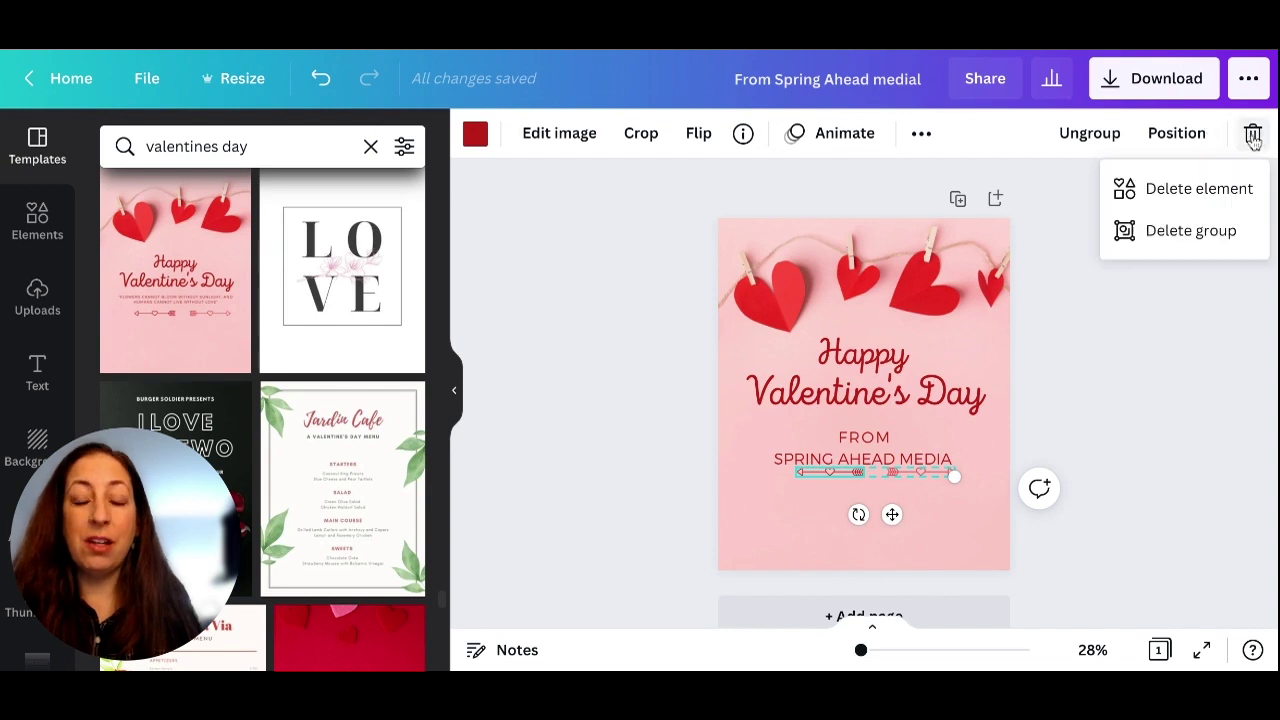
click(1196, 198)
click(699, 335)
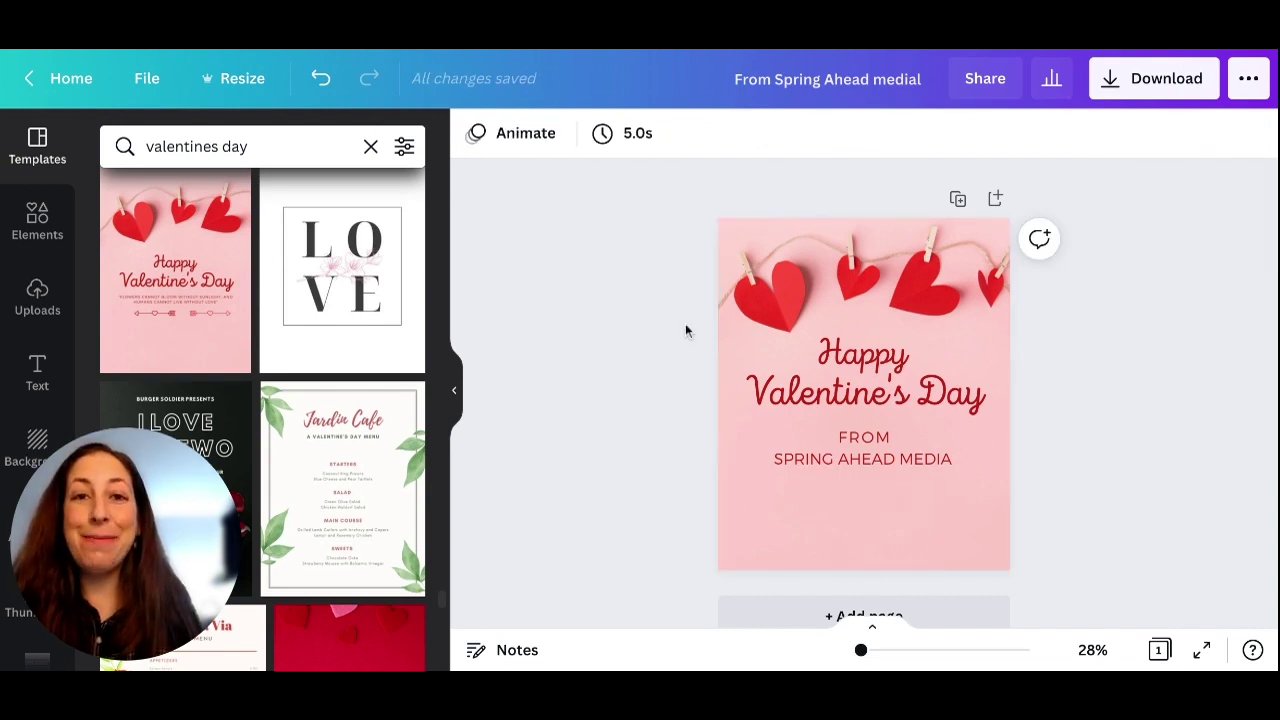
click(37, 240)
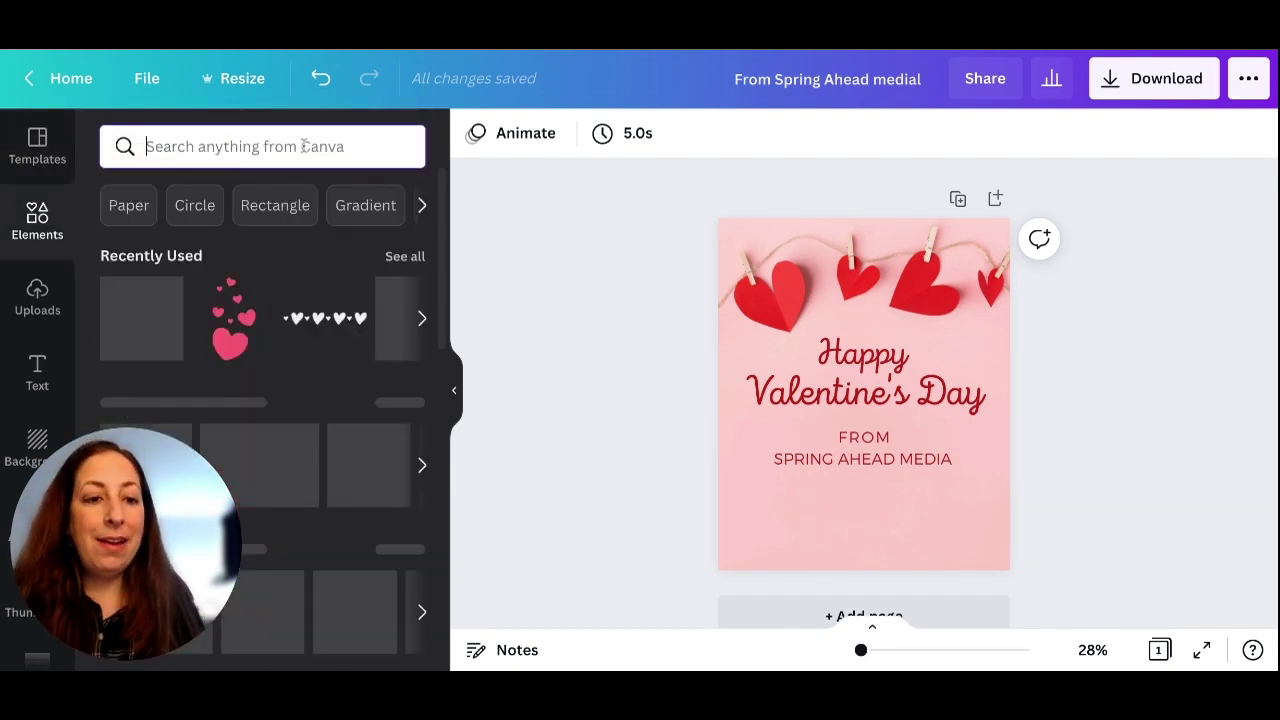
Step: Search the elements library for 'hearts' and browse the heart graphics
click(303, 146)
text(hearts)
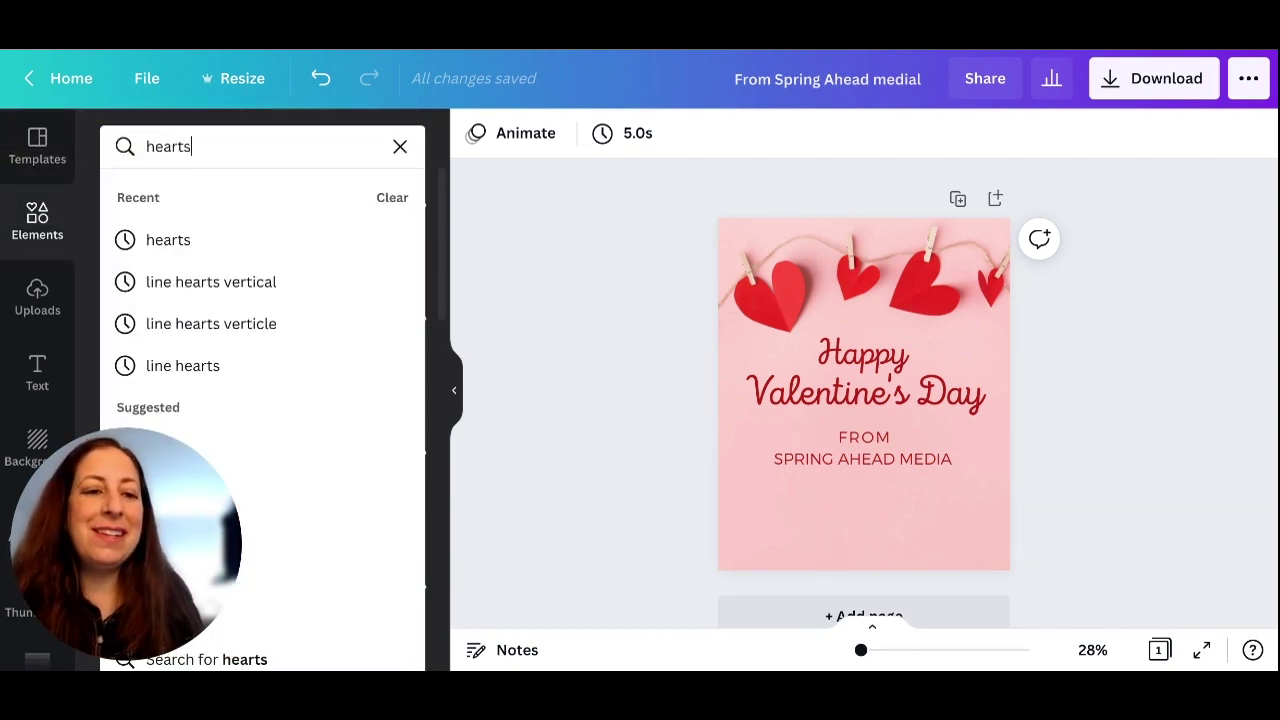
key(Return)
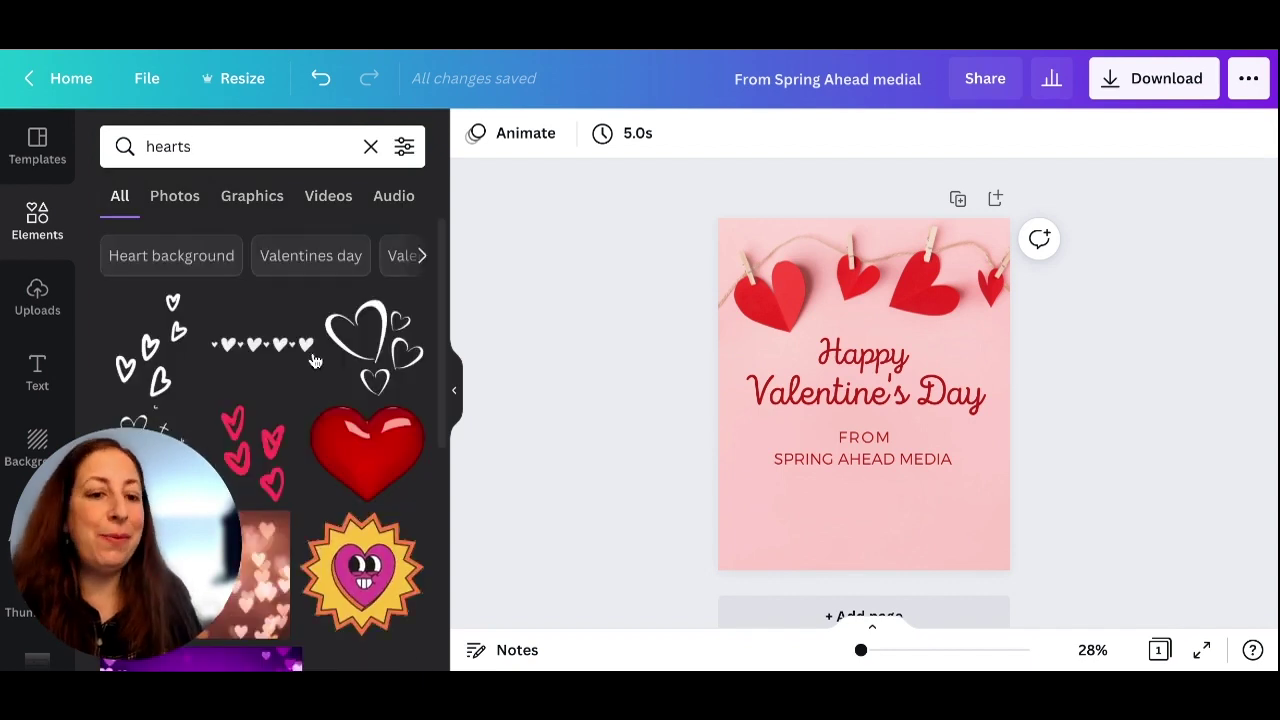
scroll(315, 363, down, 2)
scroll(315, 363, down, 2)
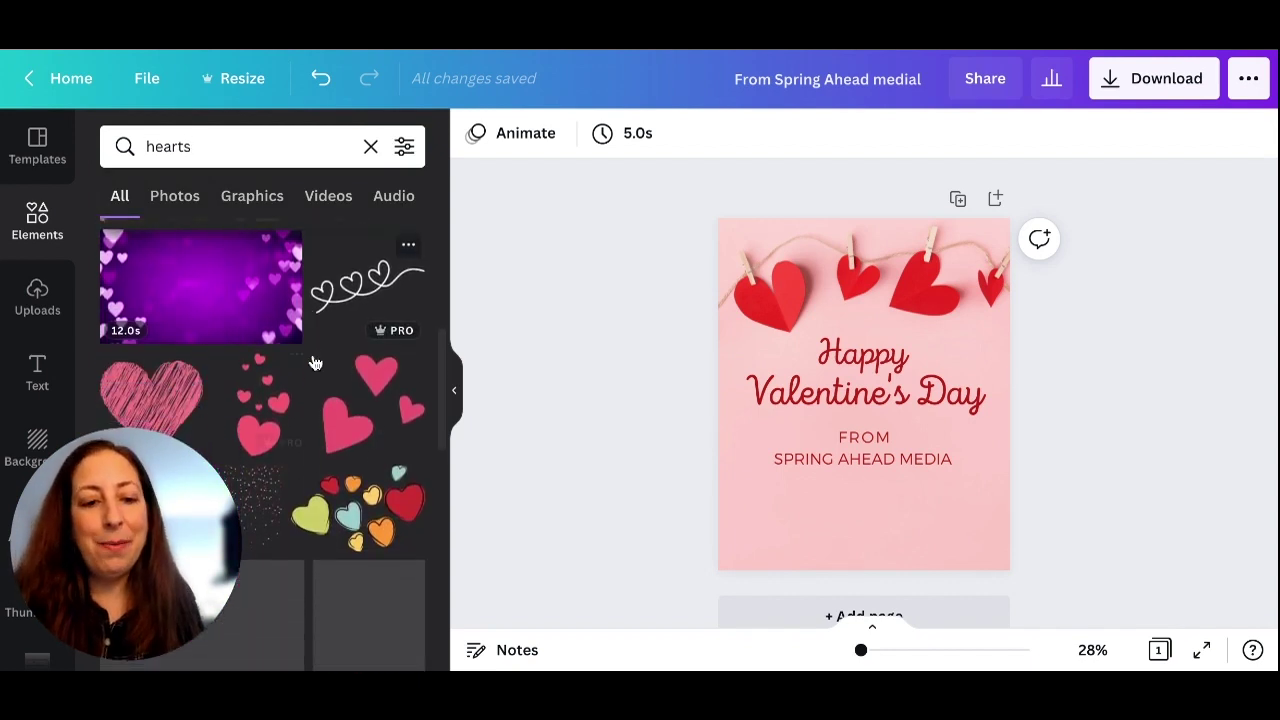
scroll(315, 363, down, 2)
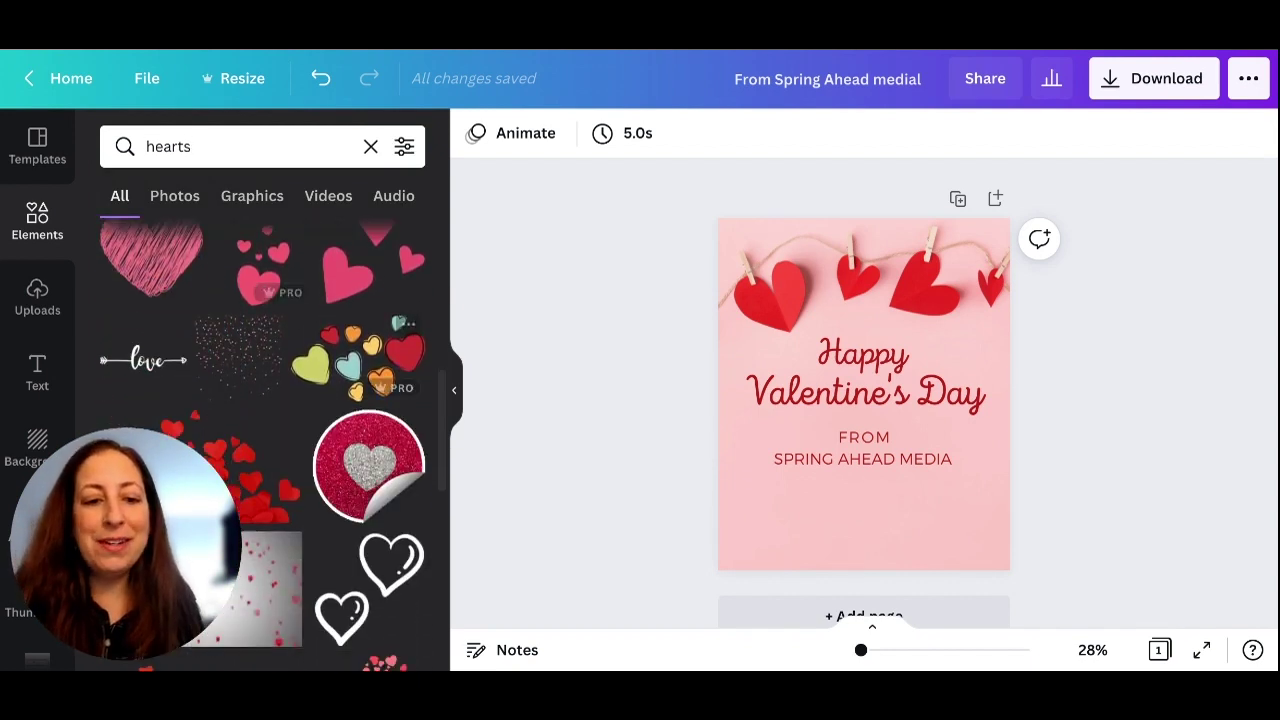
Step: Add the scattered sparkle-hearts graphic and stretch it across the top of the page
click(228, 365)
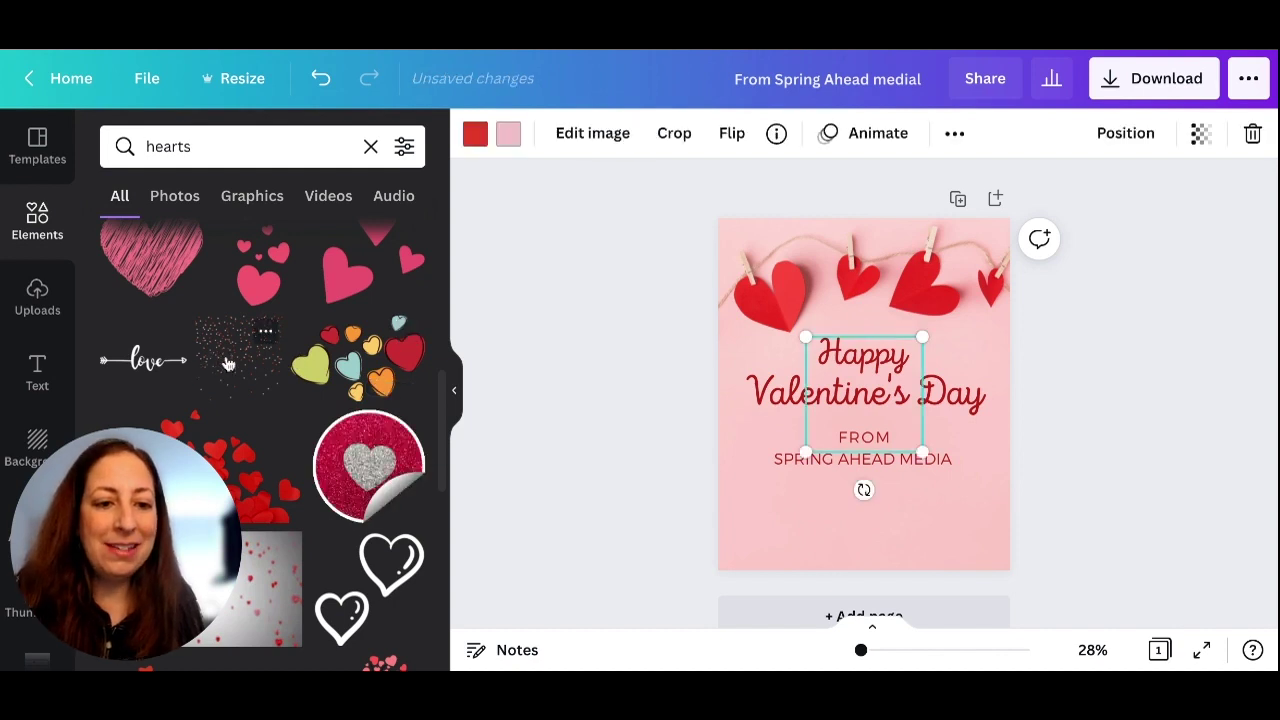
drag(806, 337, 706, 254)
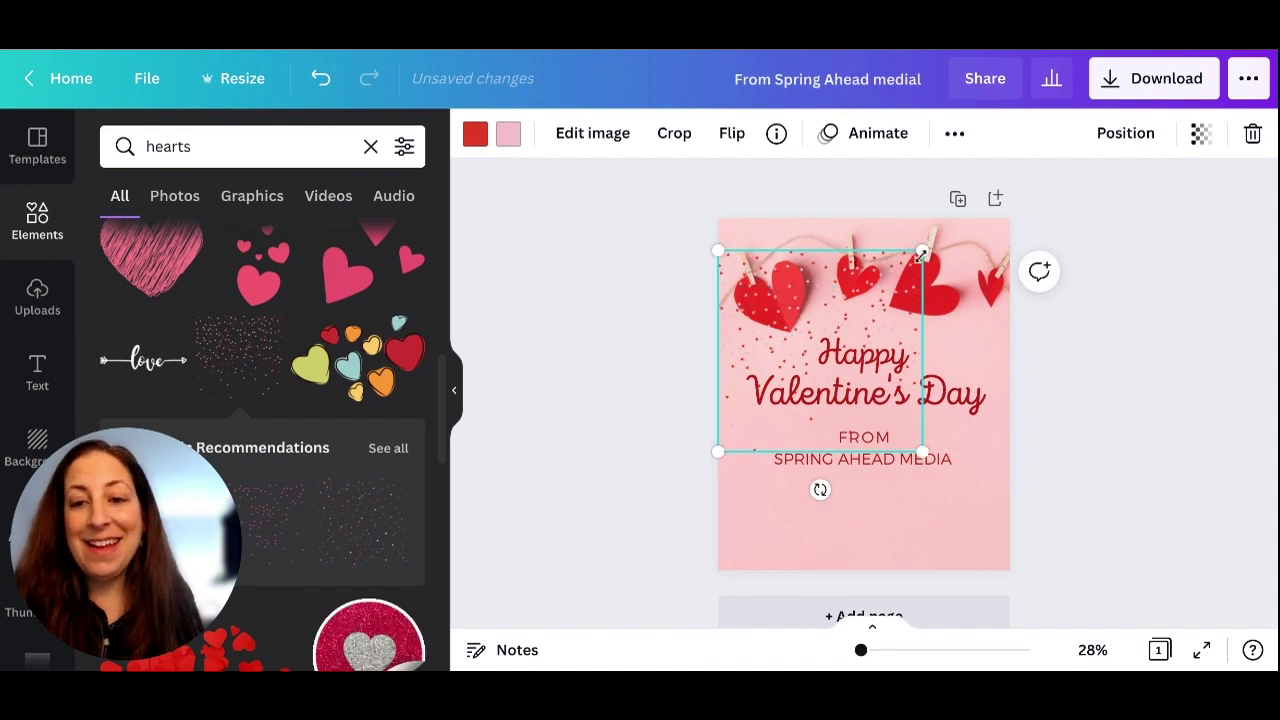
drag(920, 251, 921, 257)
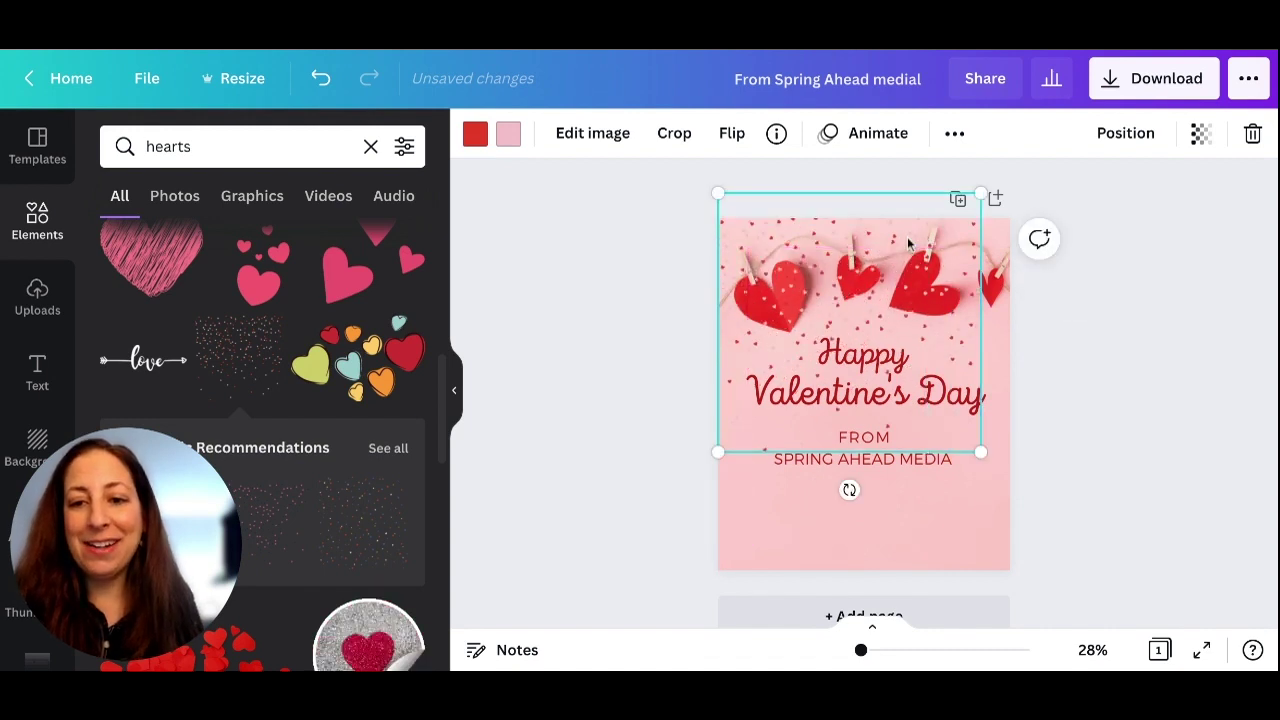
drag(980, 192, 1009, 161)
Step: Give the tiny-hearts graphic a Fade element animation
click(891, 140)
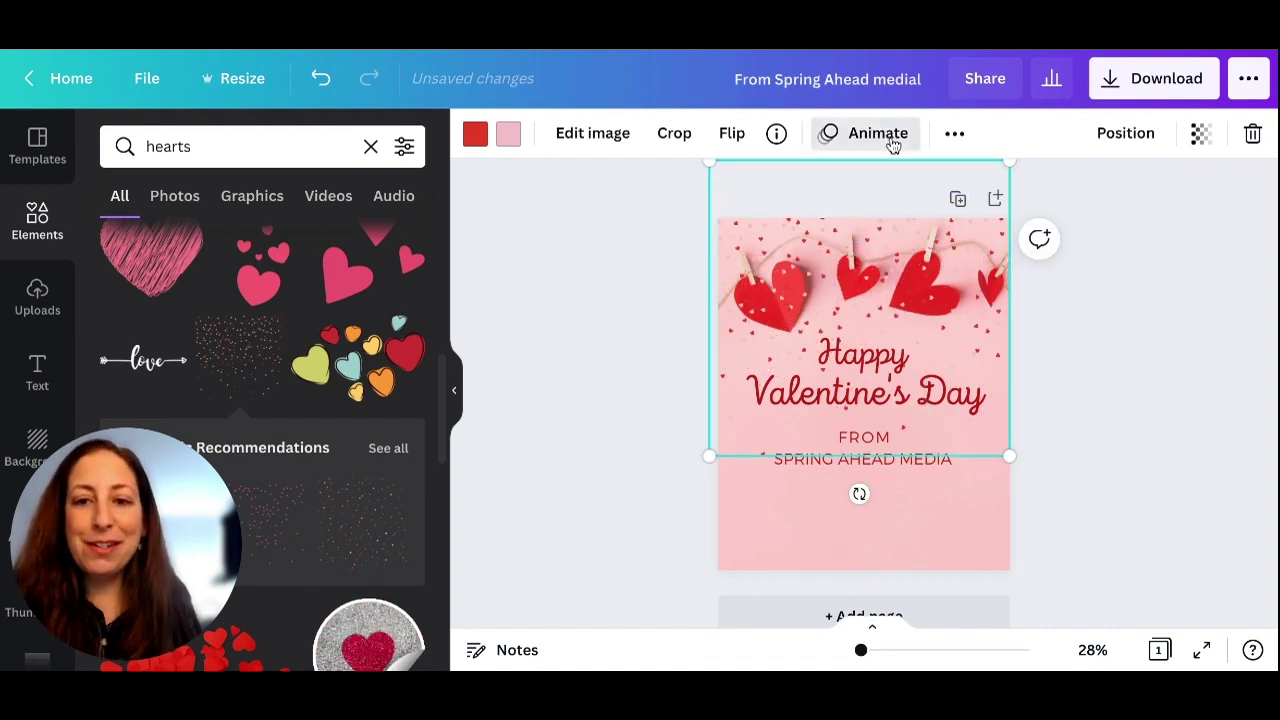
click(372, 268)
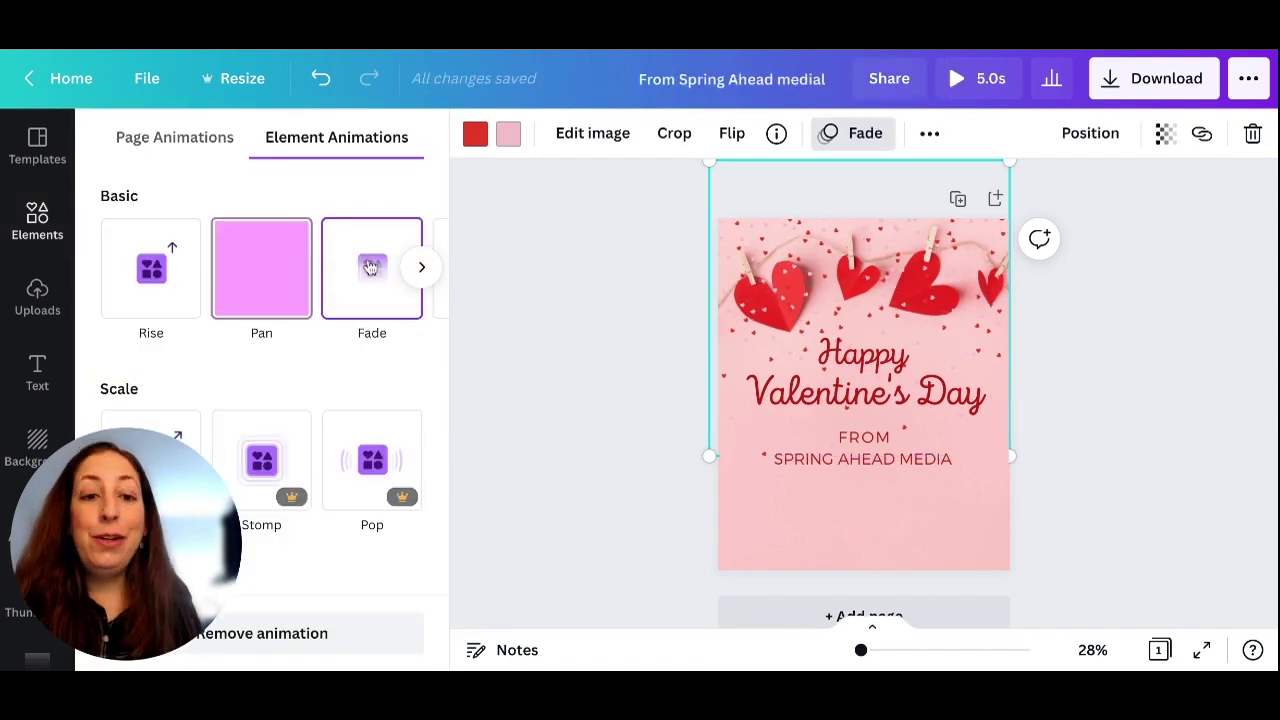
click(424, 267)
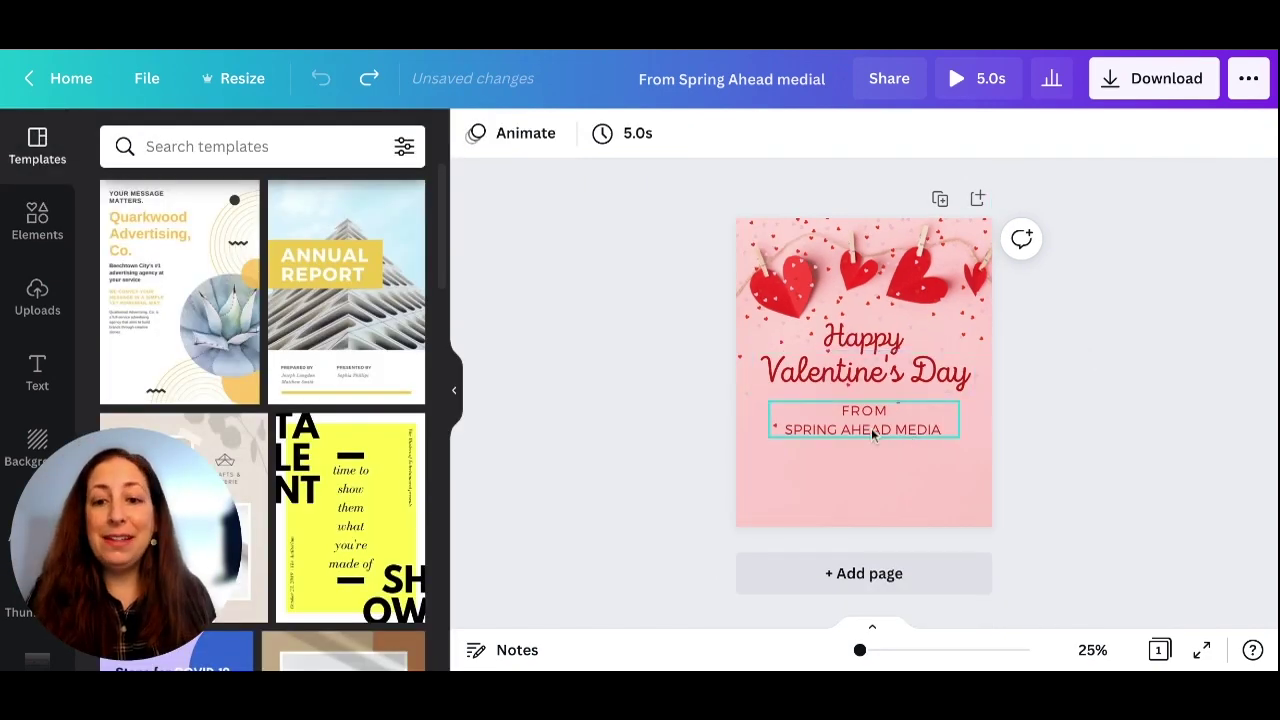
Step: Move the Happy, Valentine's Day and FROM text boxes together slightly lower
click(872, 433)
shift+click(867, 372)
shift+click(866, 335)
drag(866, 333, 866, 366)
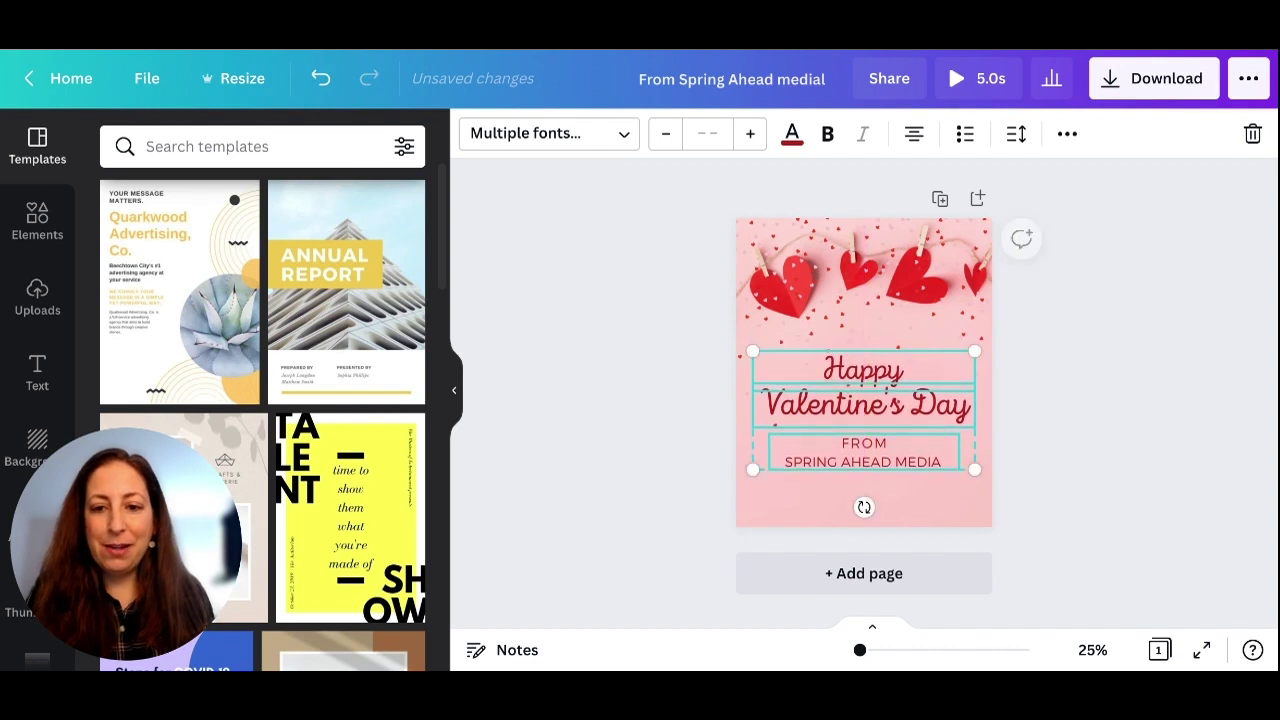
Step: Download the finished card as a GIF file
click(865, 308)
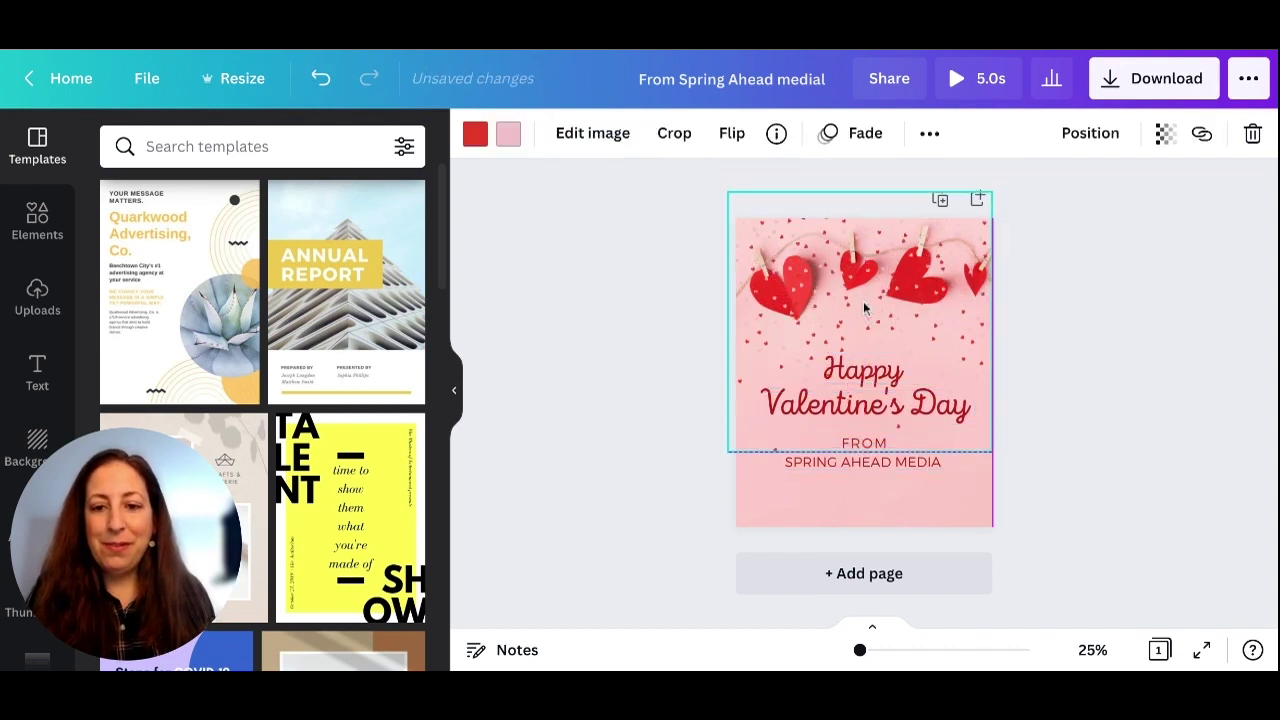
click(857, 480)
click(1153, 86)
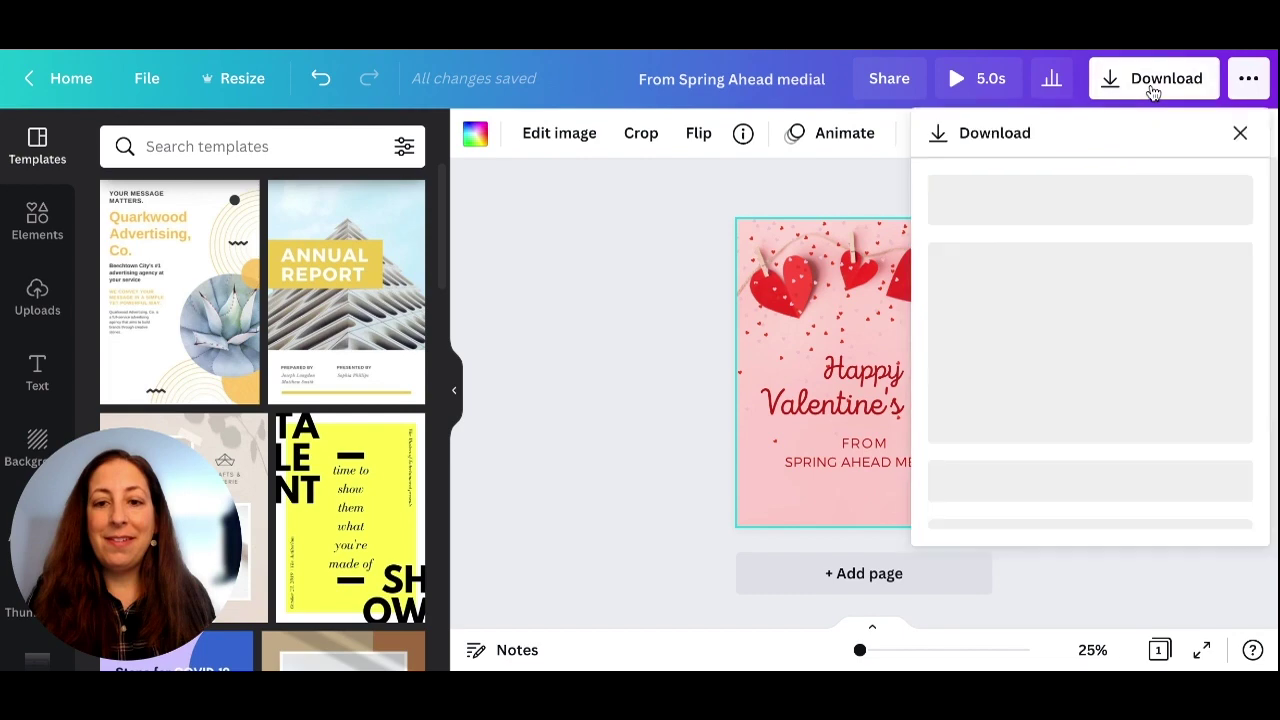
click(1006, 240)
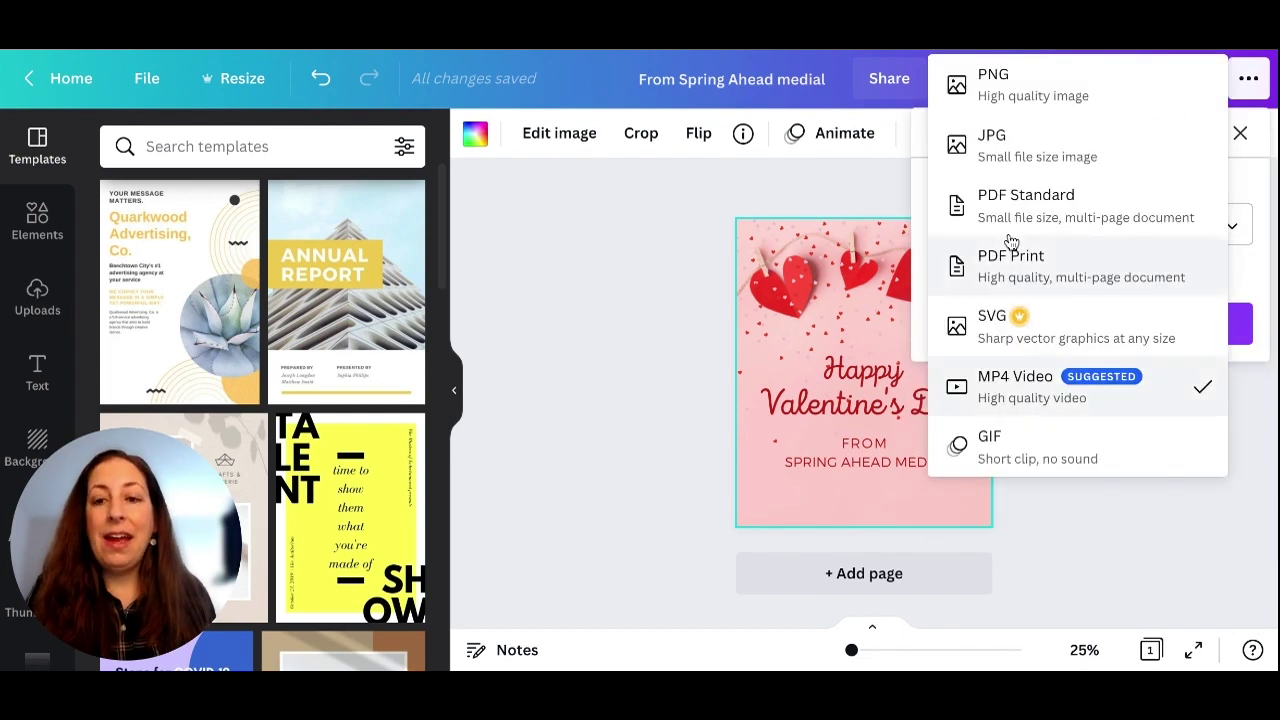
click(1005, 443)
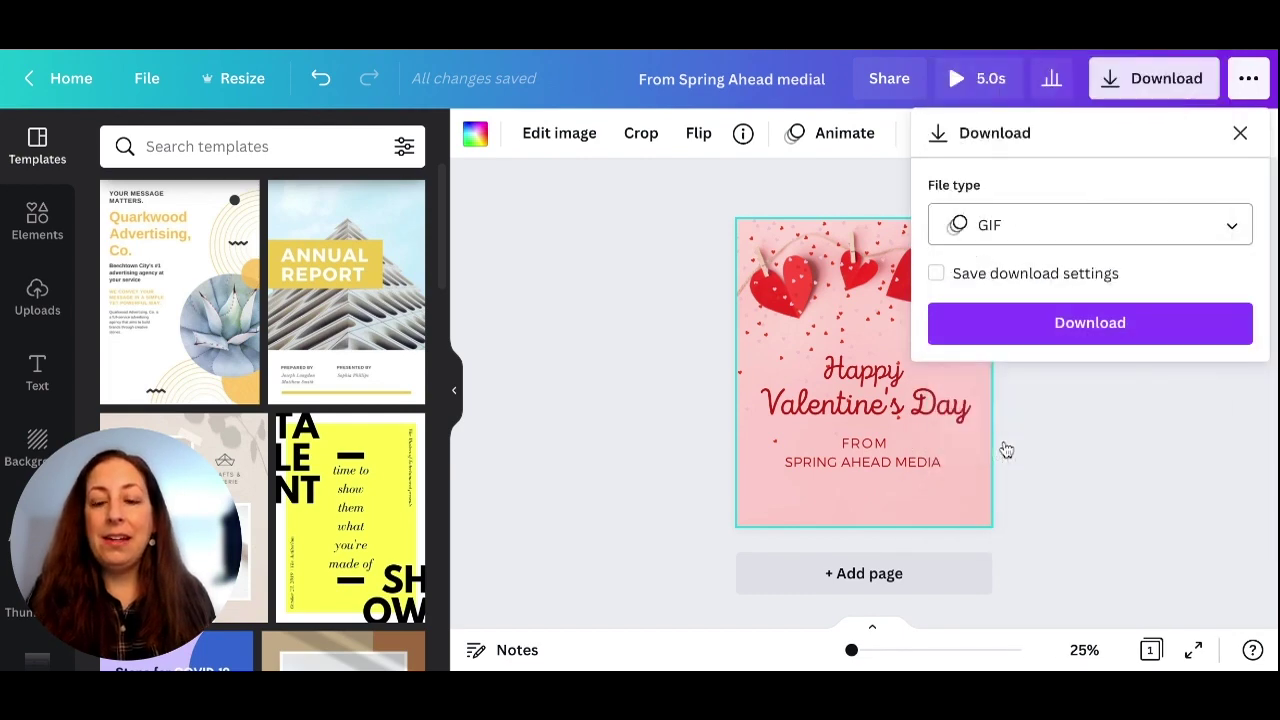
click(1037, 326)
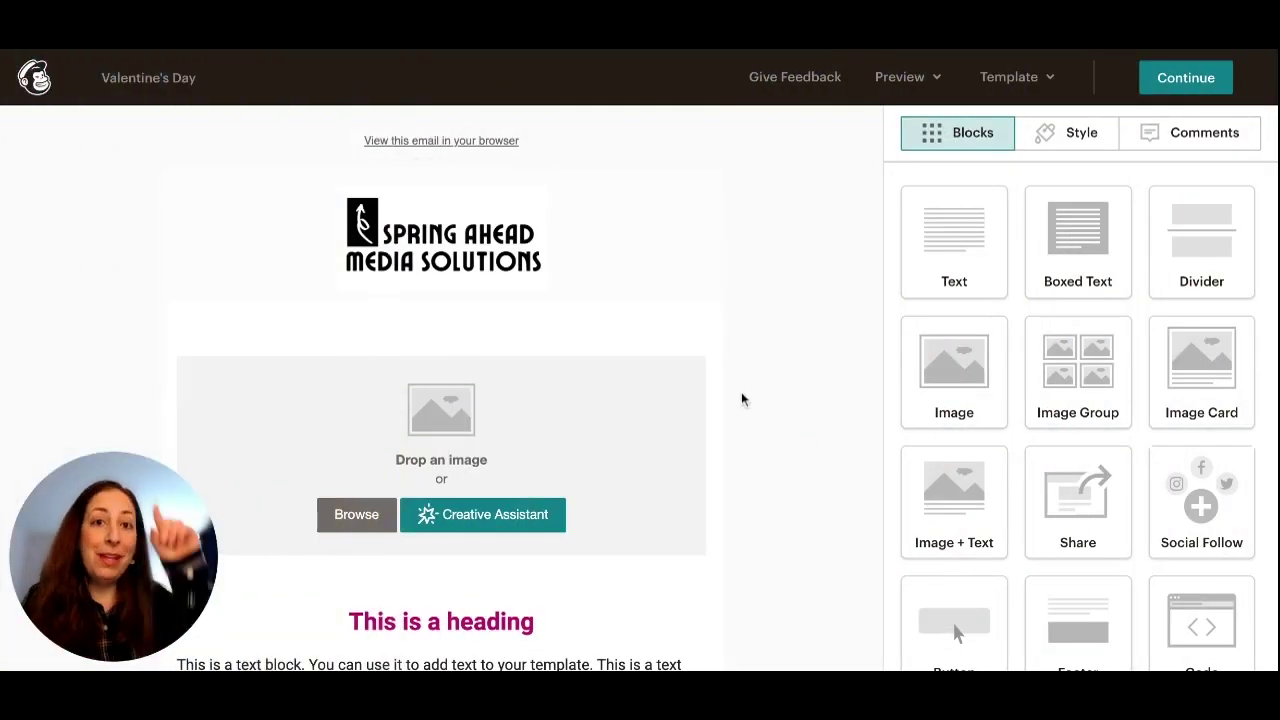
Step: Upload the Valentine's GIF into the email's empty image block
click(367, 476)
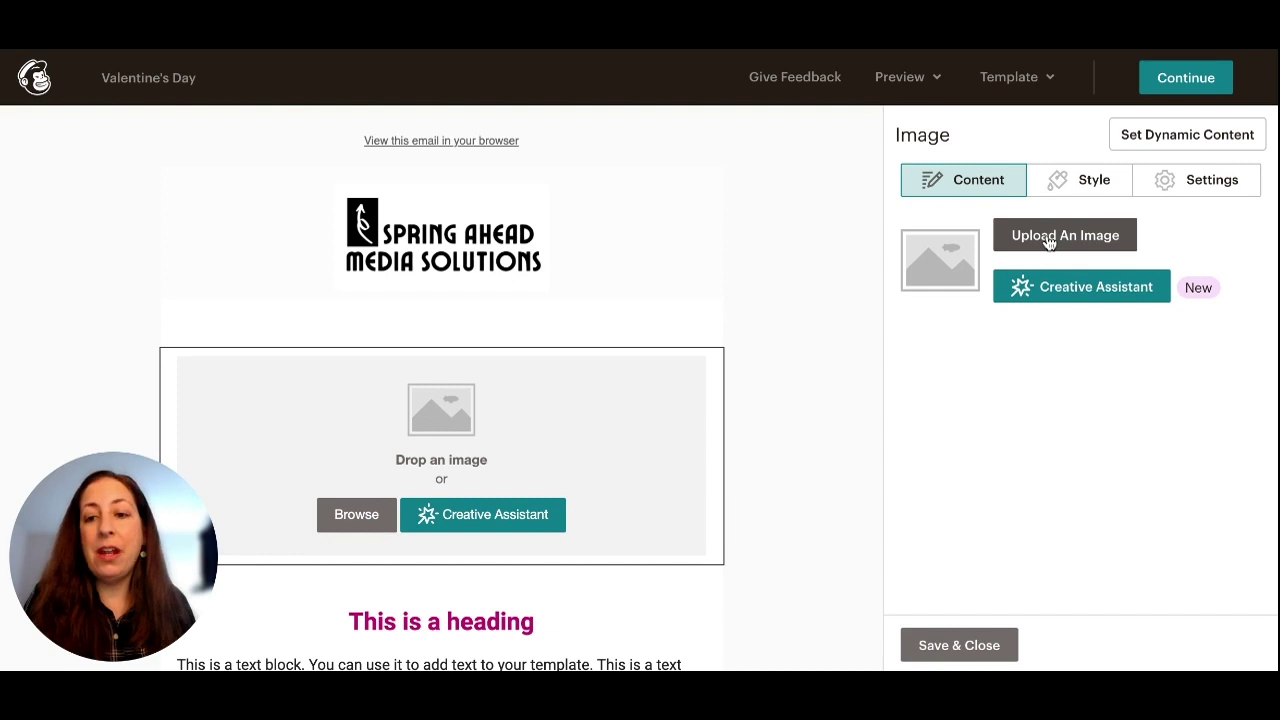
click(1047, 243)
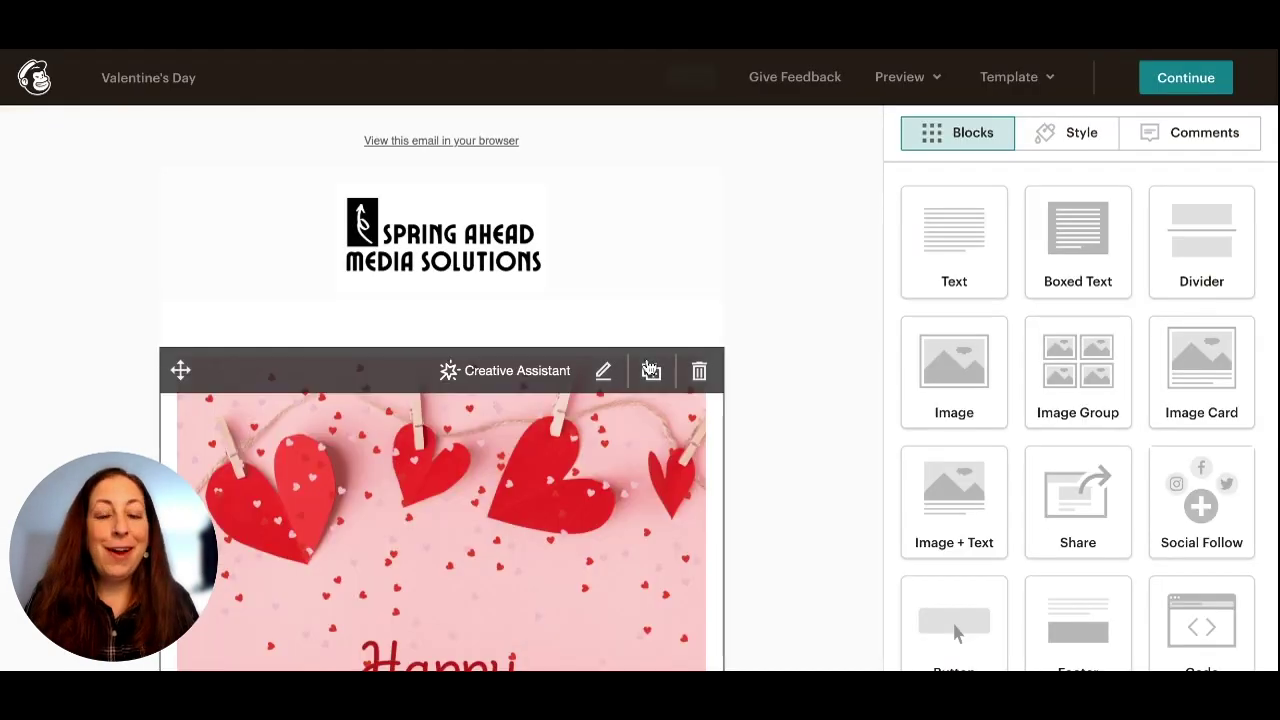
scroll(650, 369, down, 3)
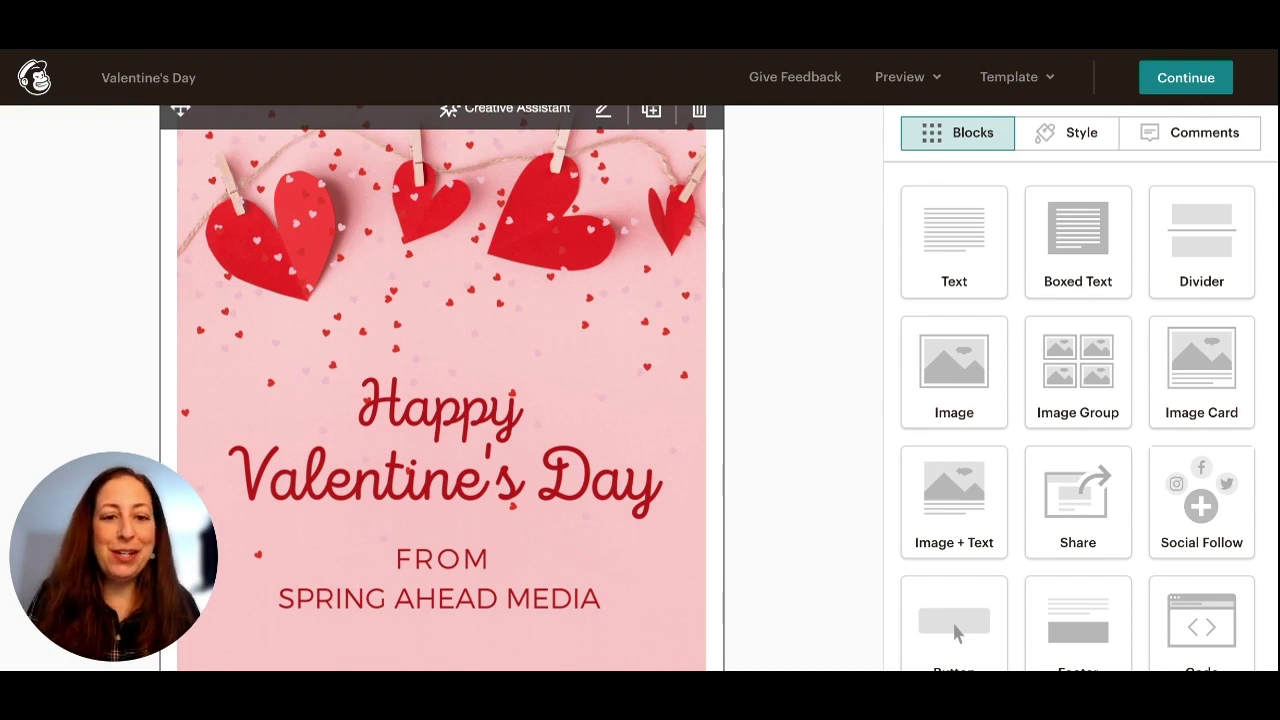
Step: Turn on Edge to edge margins for the heart image in Settings
click(551, 353)
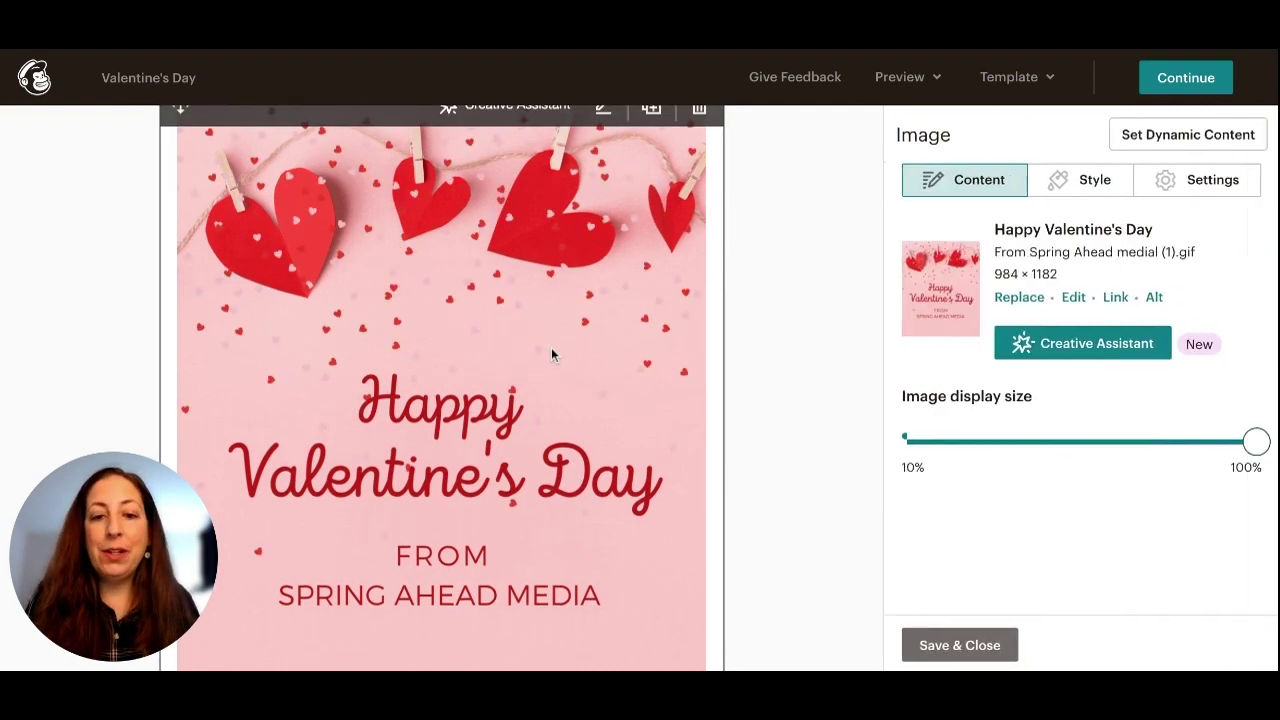
click(1179, 188)
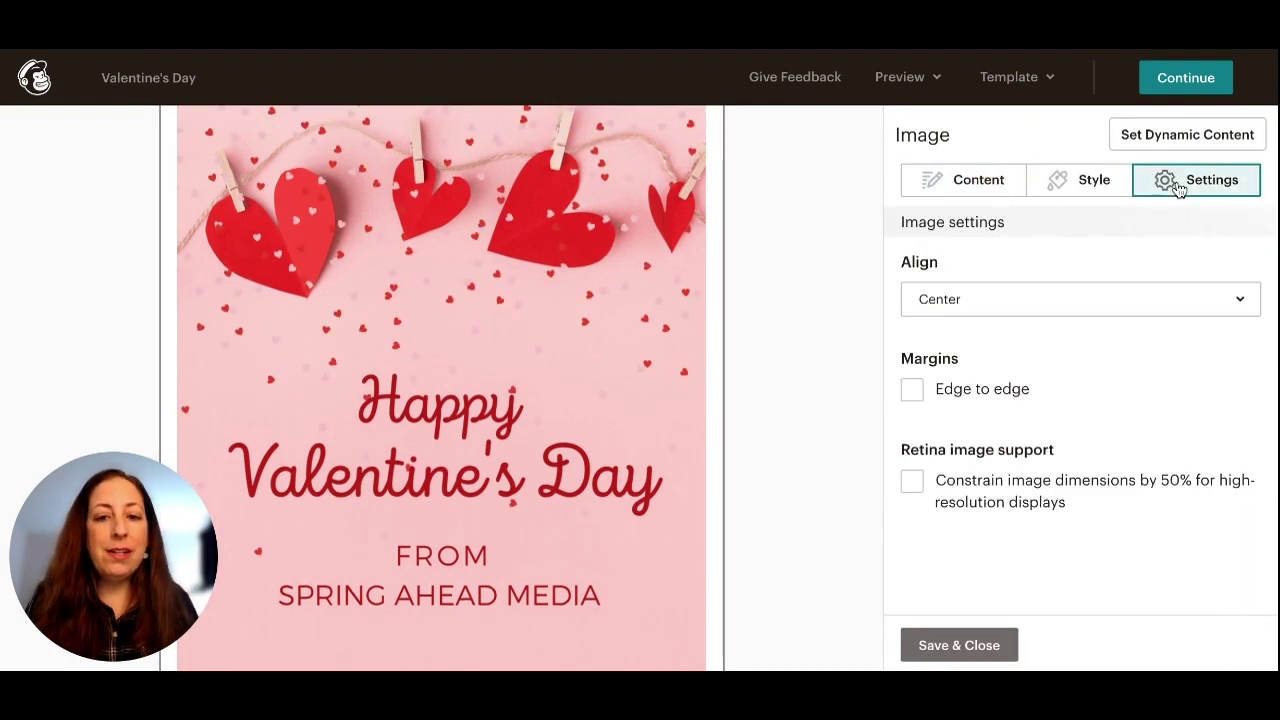
click(911, 392)
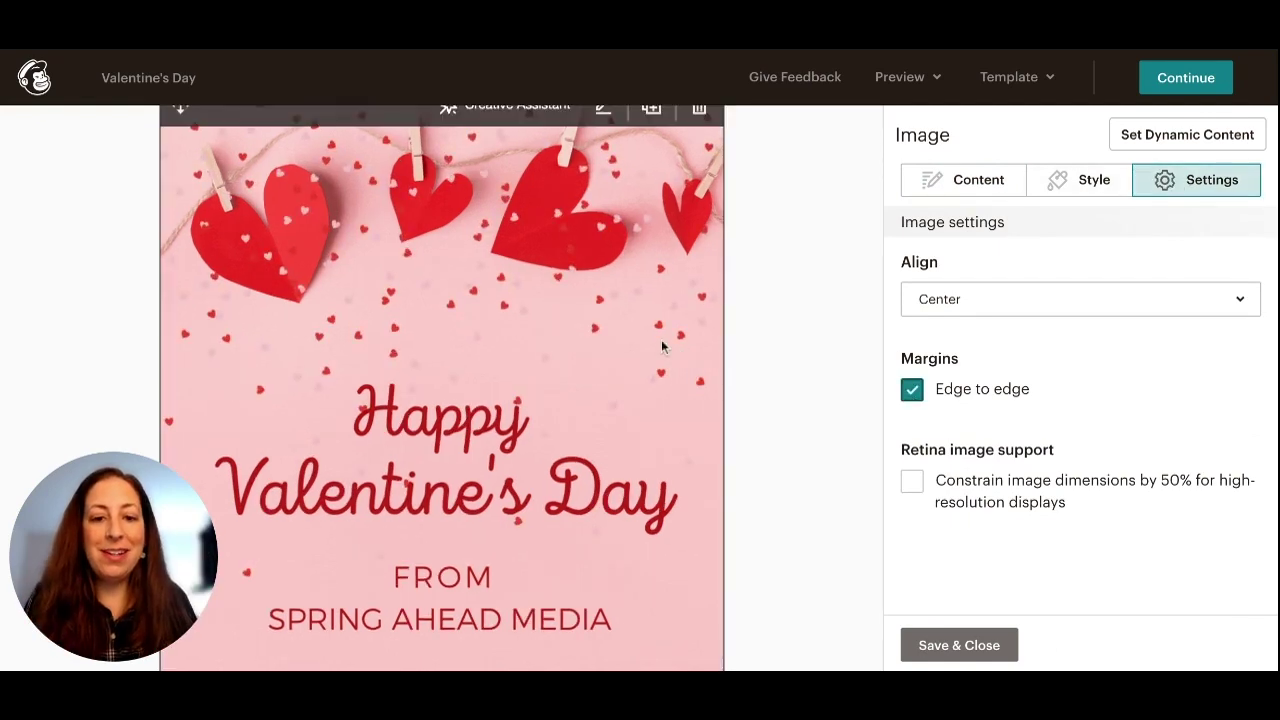
scroll(662, 347, up, 3)
scroll(662, 347, down, 5)
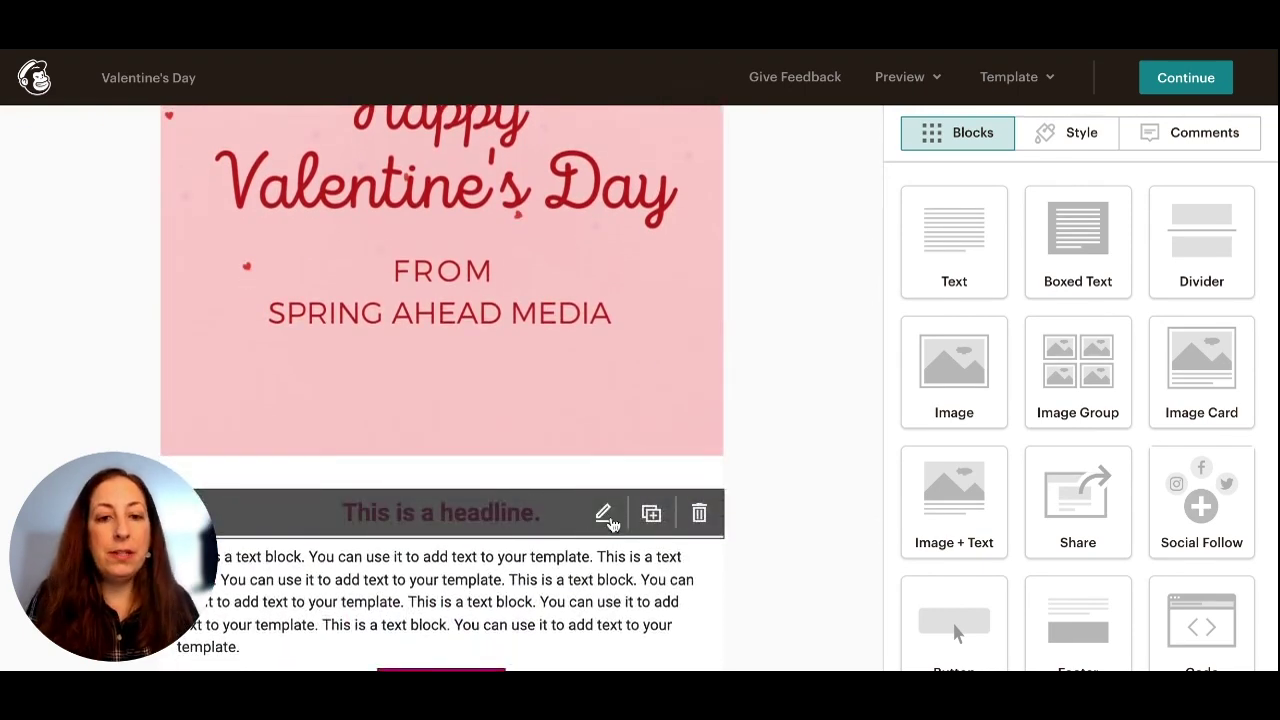
Step: Replace the 'This is a headline.' placeholder with 'Wishing you a wonderful holiday.'
click(604, 513)
key(ctrl+shift+Left)
key(ctrl+shift+Left)
key(ctrl+shift+Left)
key(ctrl+shift+Left)
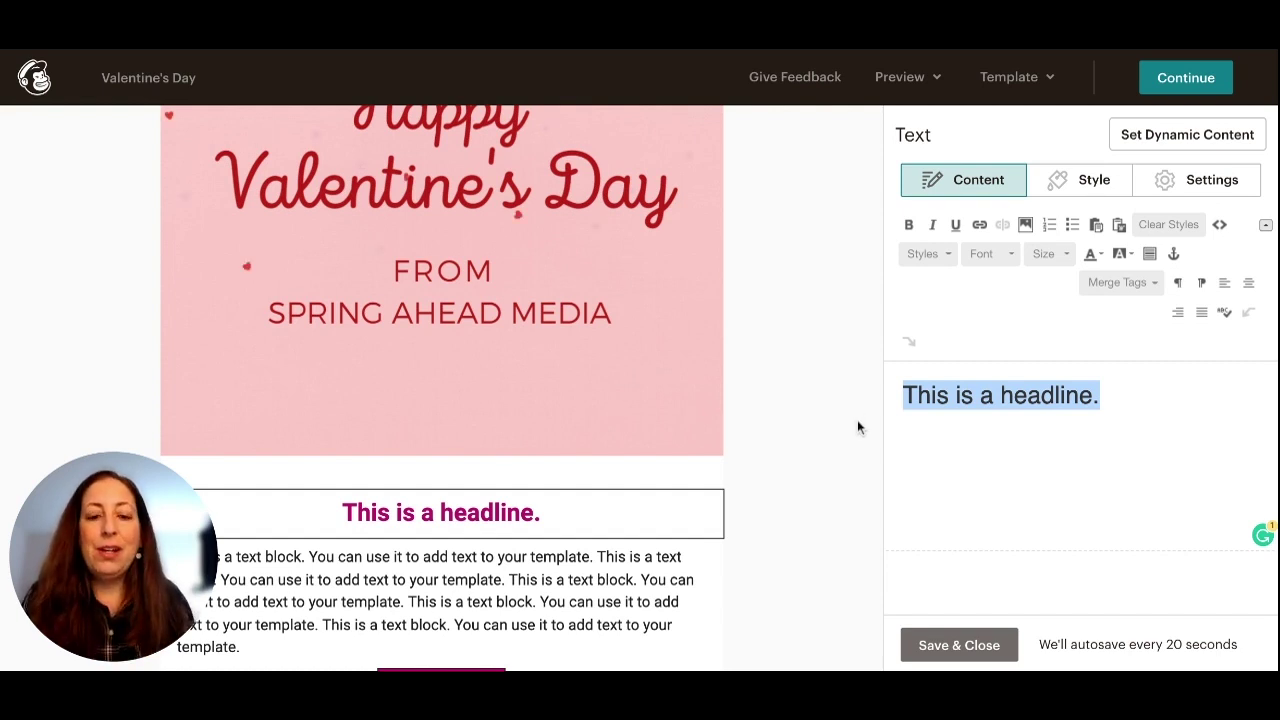
text(Wishing you)
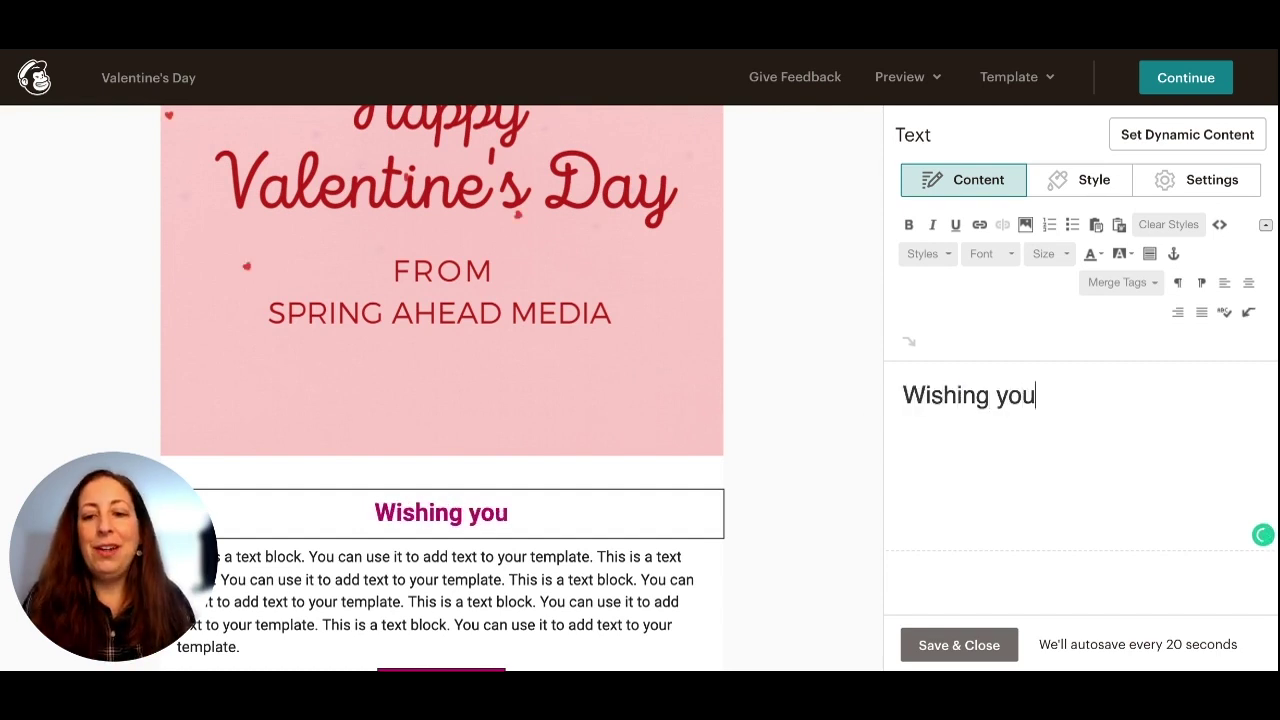
text( a wonder)
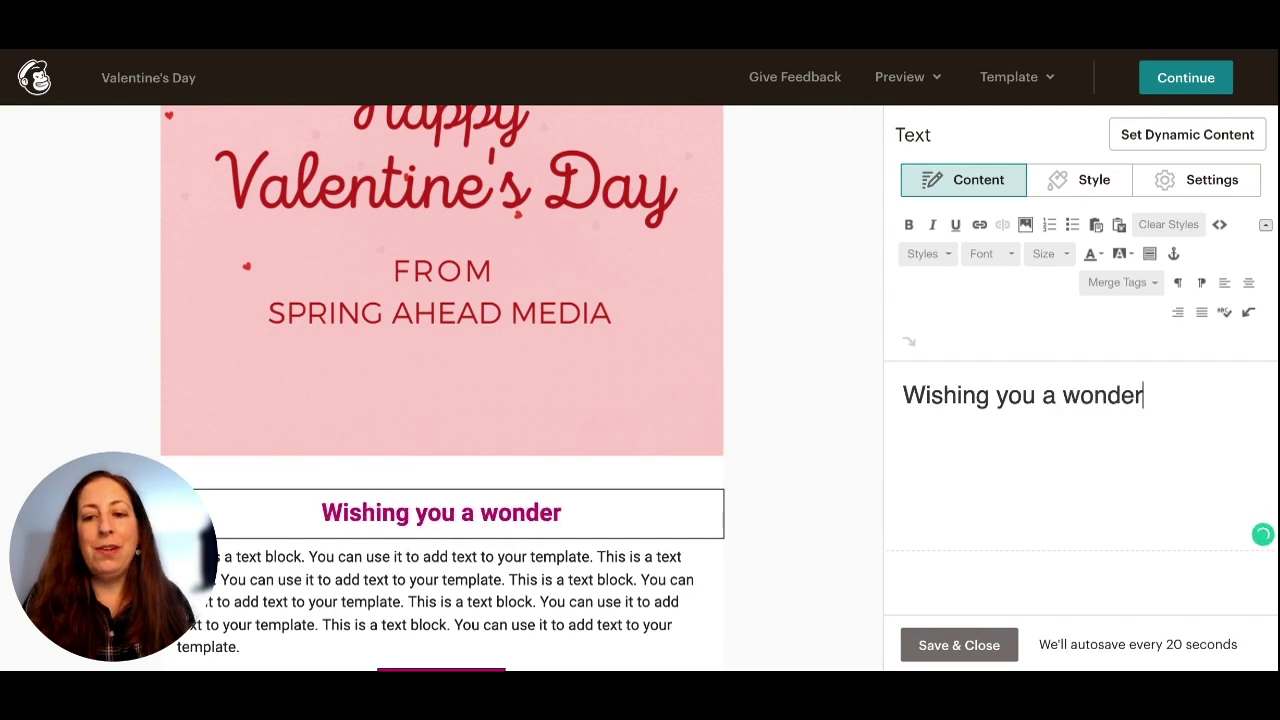
text(ful holiday)
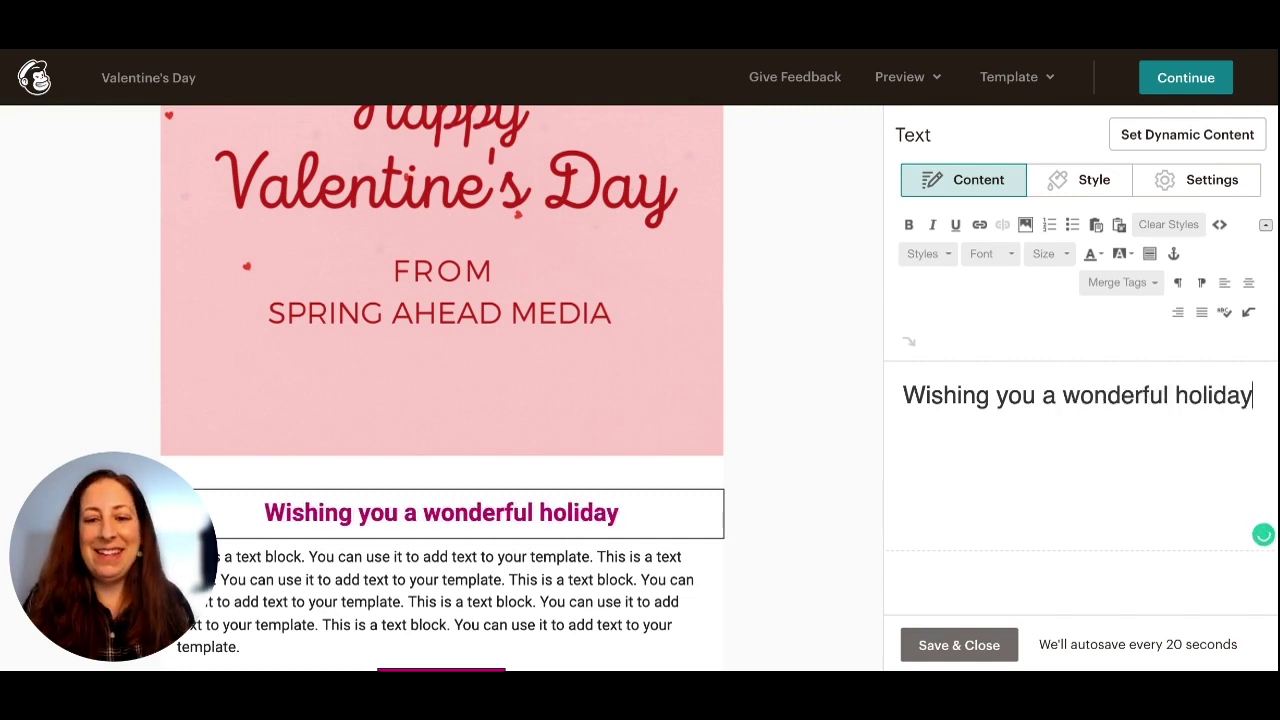
text(.)
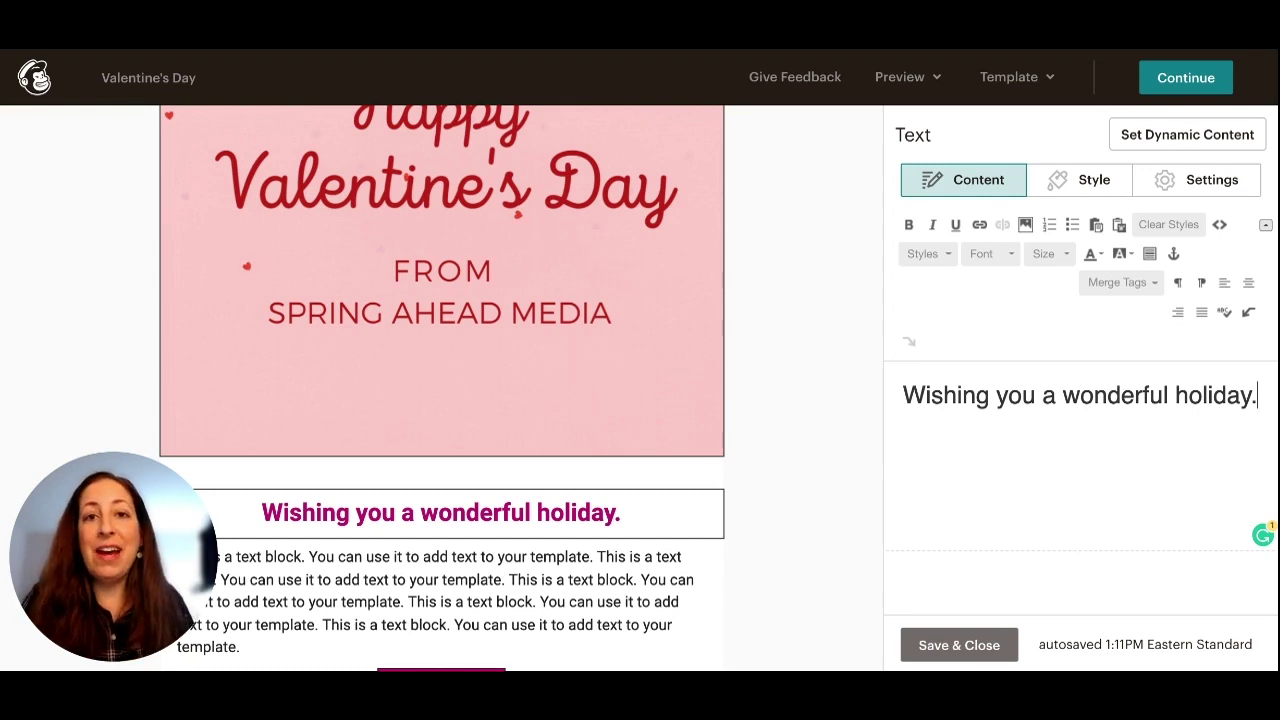
Step: Save the headline 'Wishing you a wonderful holiday.' and close the text editor
click(955, 640)
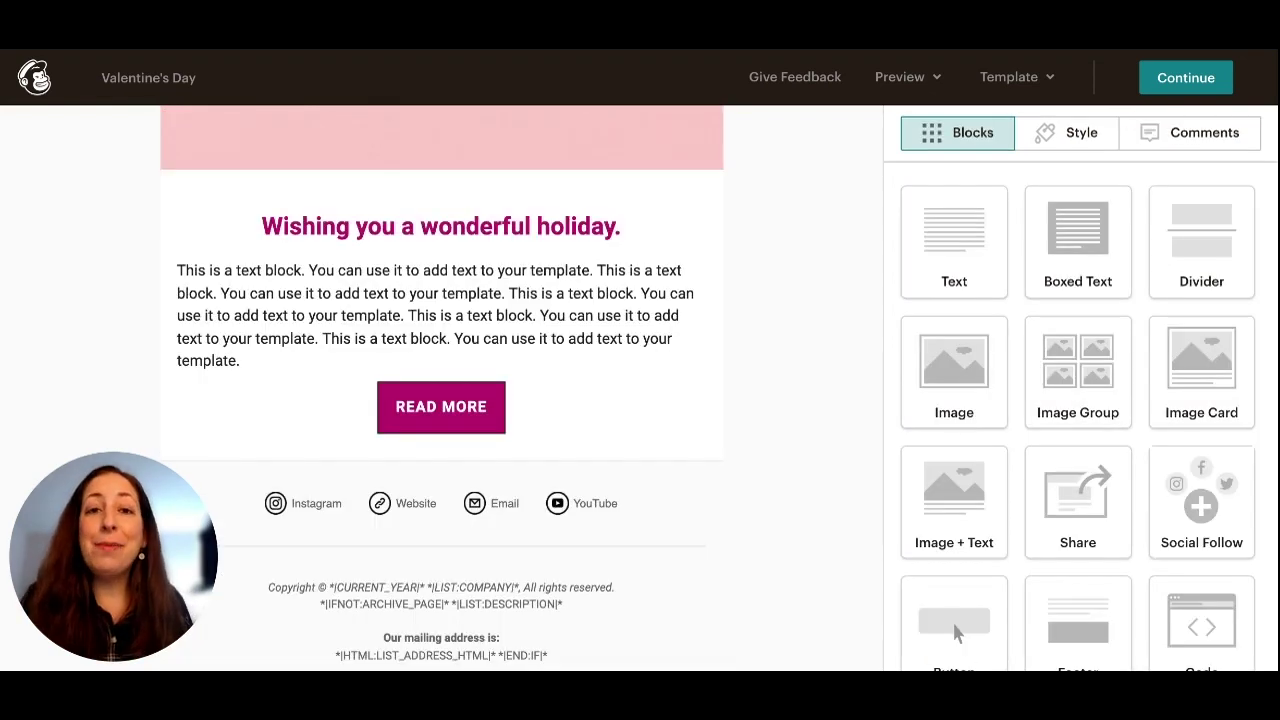